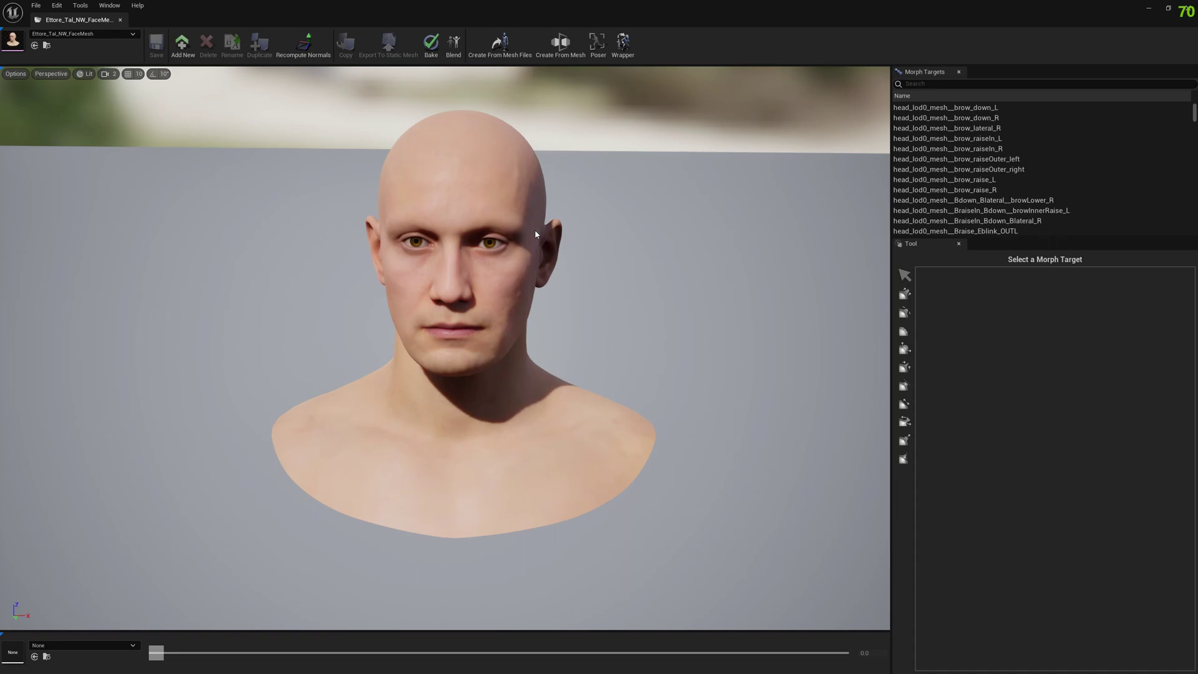
Step: Select the Beast morph target at the end of the list and activate the Lattice Deformer tool on it
{"action": "left_click_drag", "start_coordinate": [1193, 112], "coordinate": [1193, 226]}
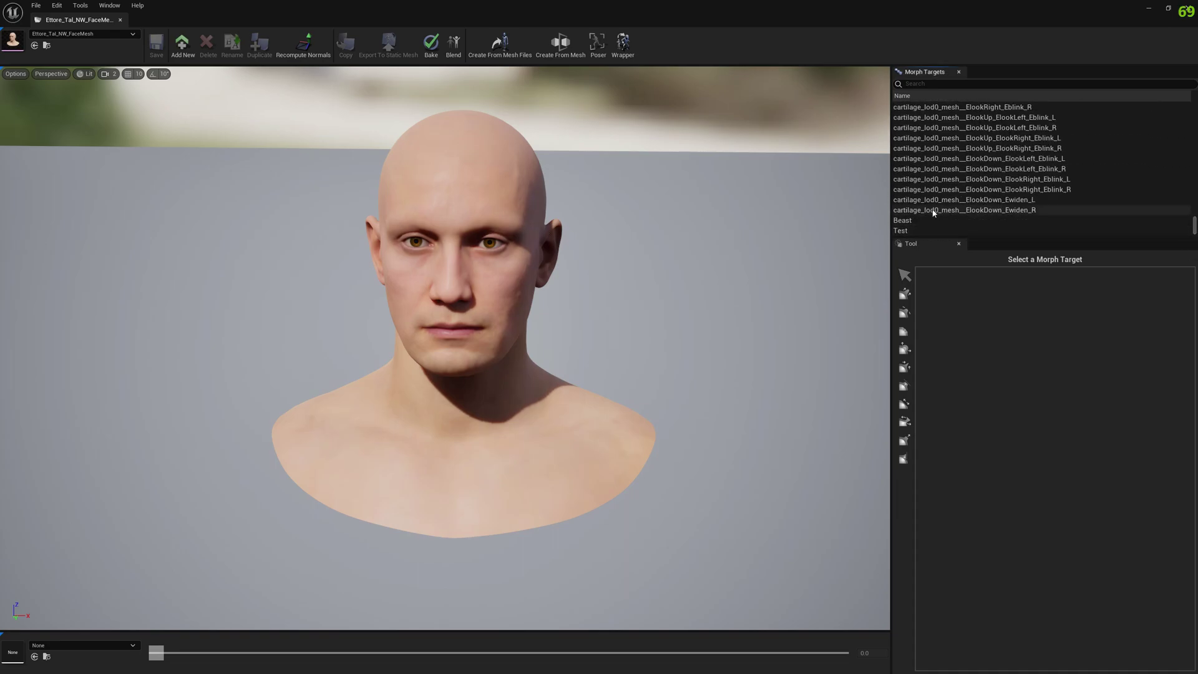
{"action": "left_click", "coordinate": [923, 221]}
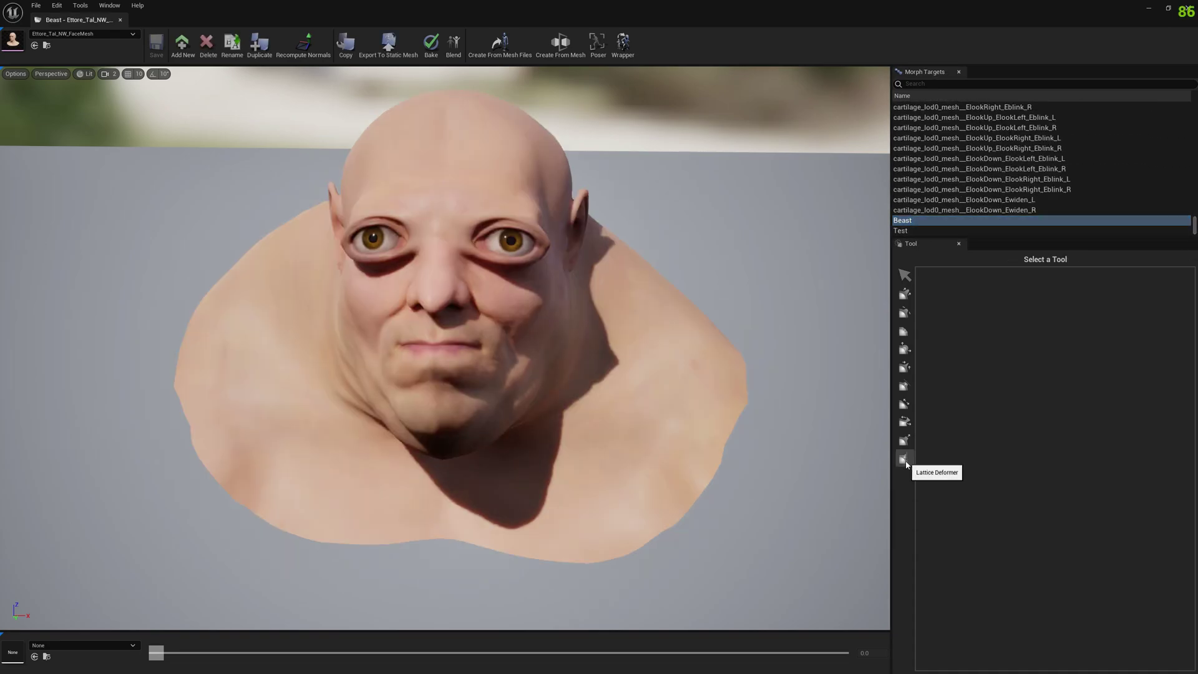
{"action": "left_click", "coordinate": [903, 460]}
{"action": "left_click", "coordinate": [903, 460]}
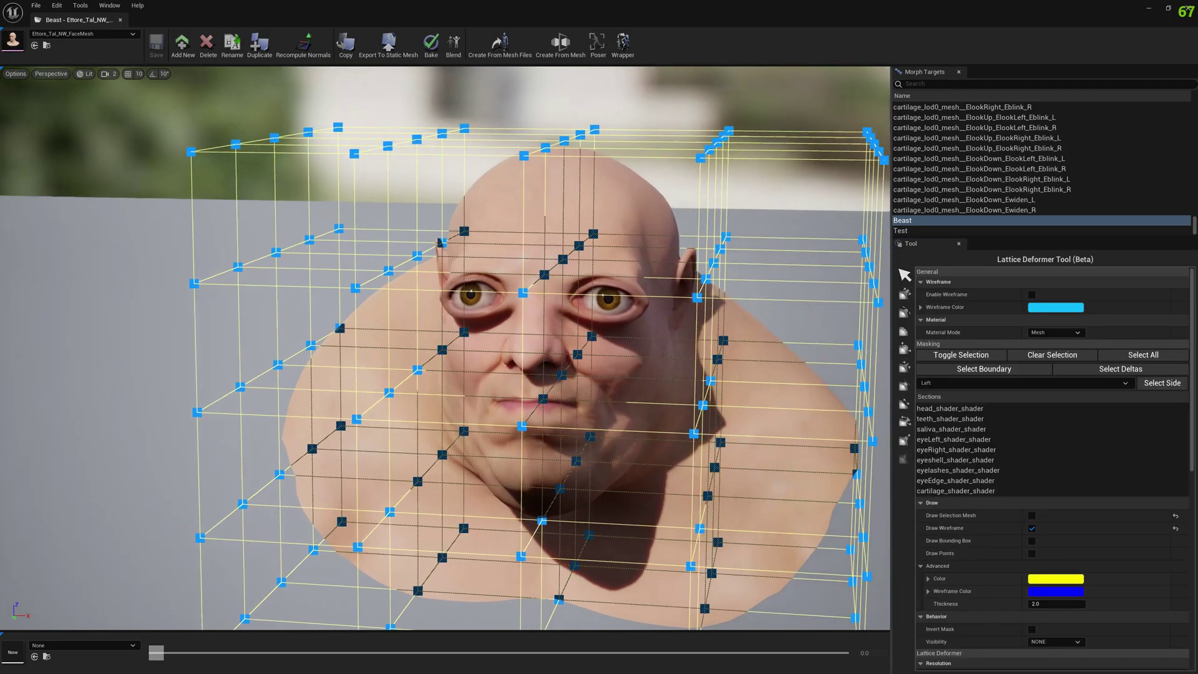
{"action": "left_click_drag", "start_coordinate": [561, 375], "coordinate": [501, 368], "text": "alt"}
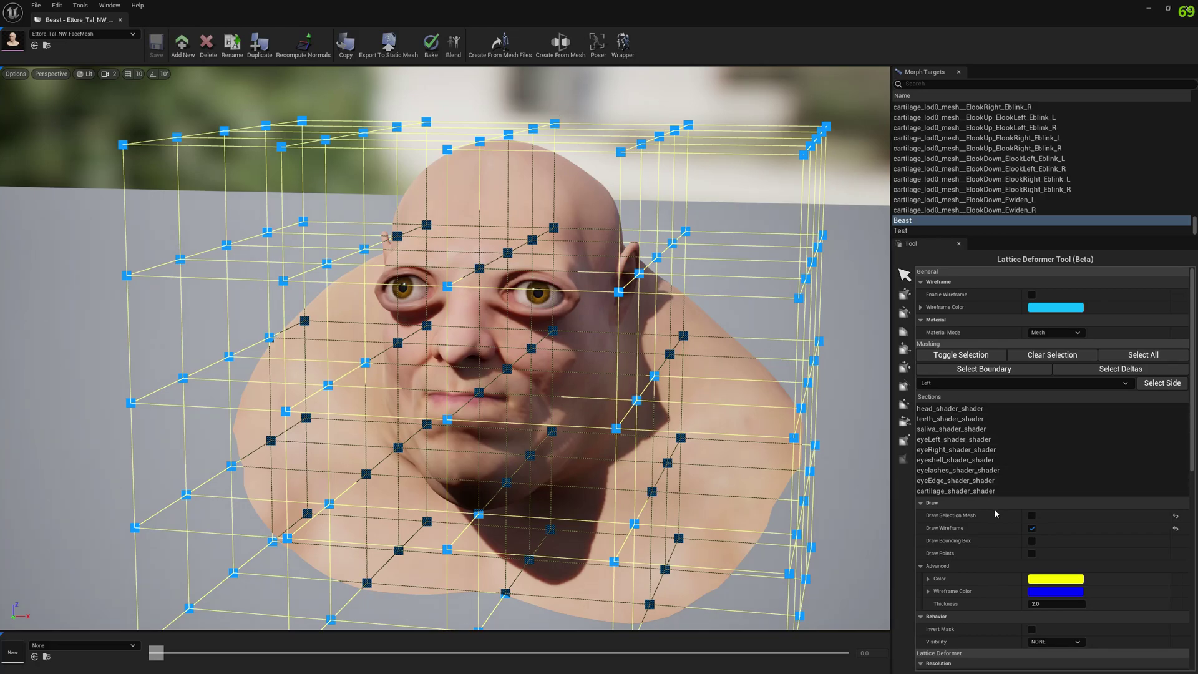
Step: Try a pale pink control color for the lattice points and cancel the color change
{"action": "scroll", "coordinate": [998, 549], "scroll_direction": "down", "scroll_amount": 2}
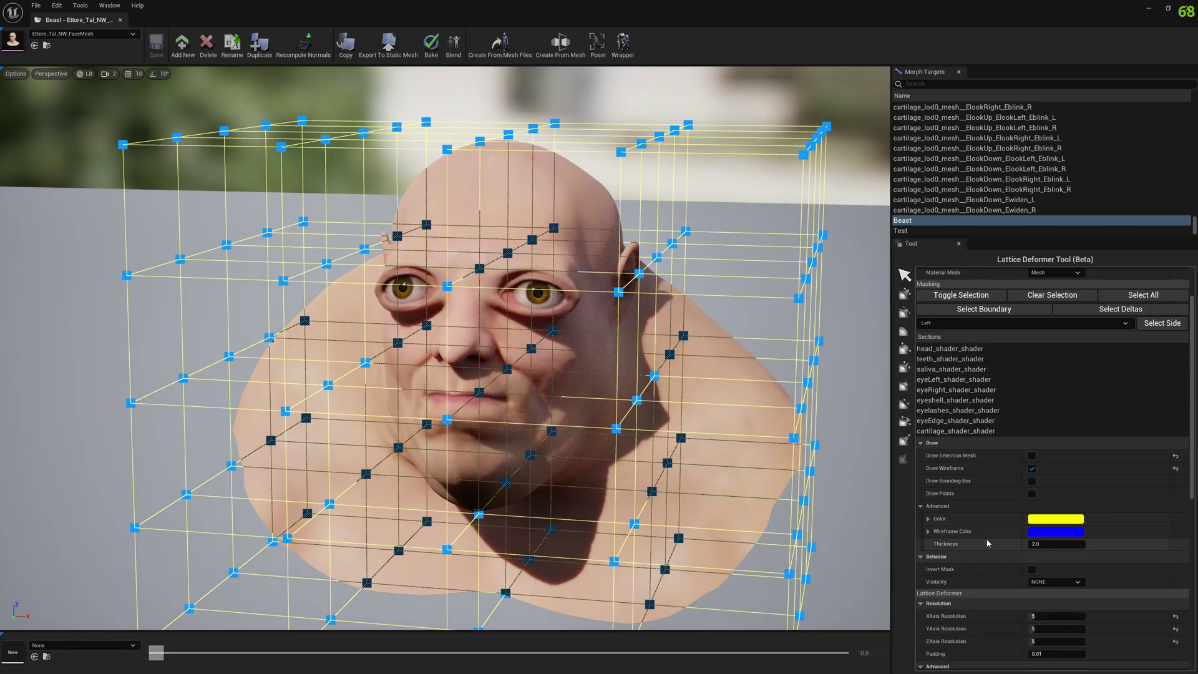
{"action": "scroll", "coordinate": [987, 543], "scroll_direction": "down", "scroll_amount": 6}
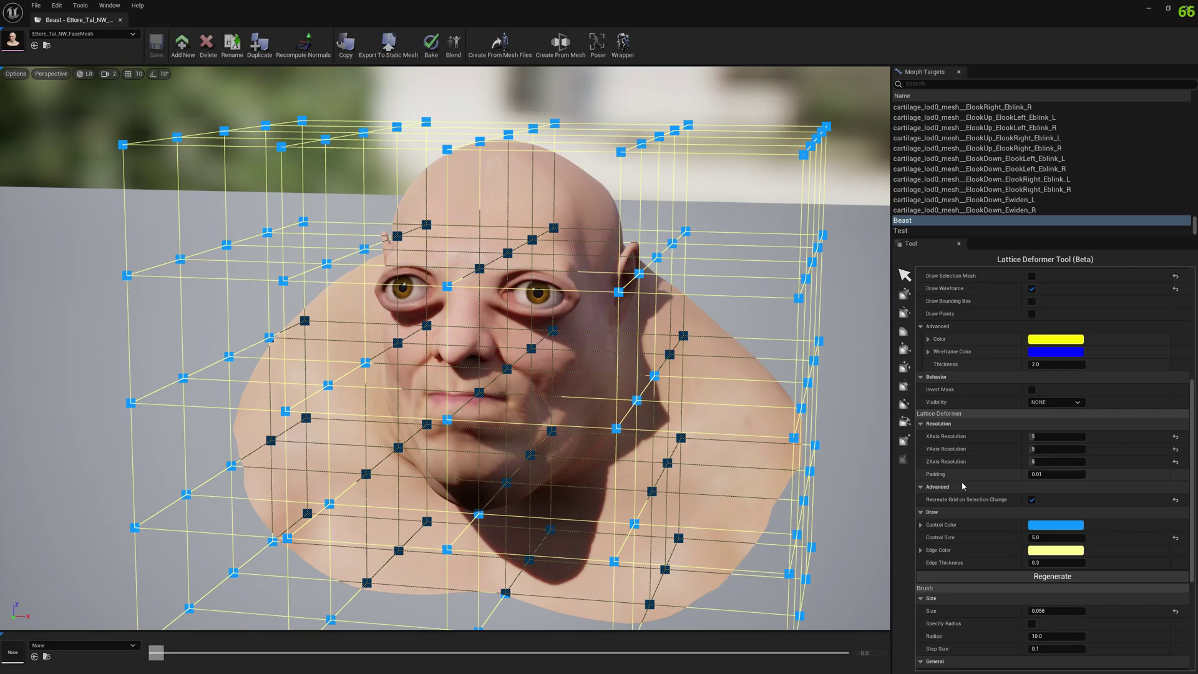
{"action": "left_click", "coordinate": [1038, 526]}
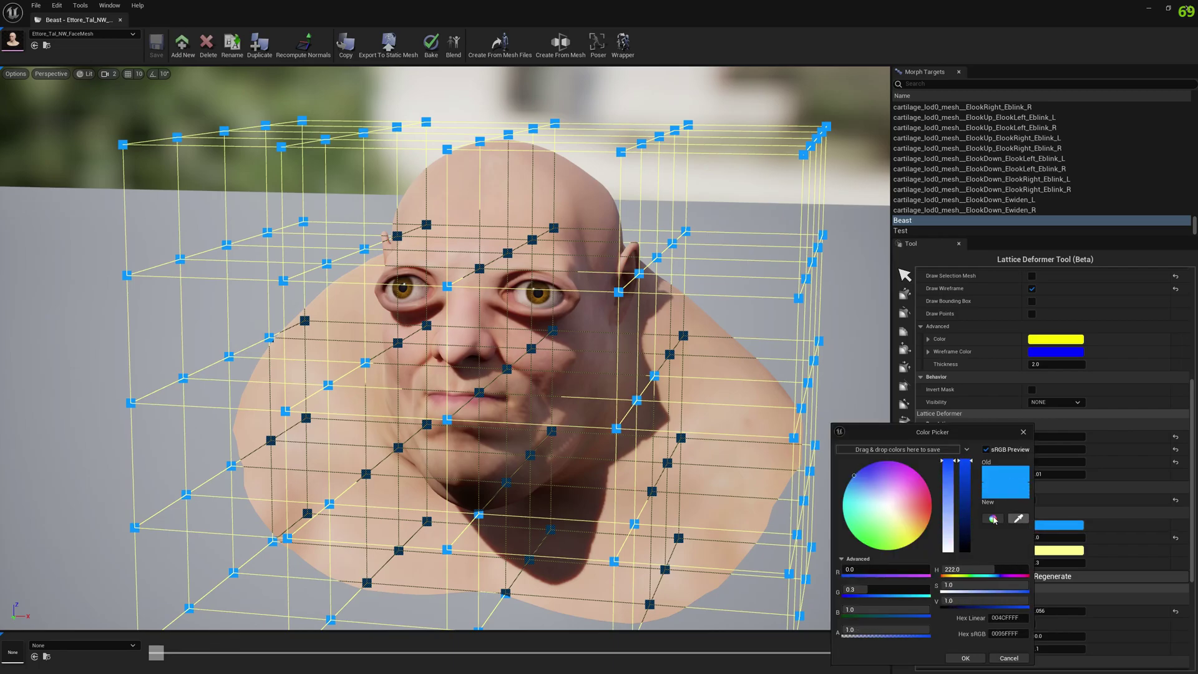
{"action": "left_click", "coordinate": [909, 507]}
{"action": "mouse_move", "coordinate": [911, 496]}
{"action": "left_mouse_down"}
{"action": "mouse_move", "coordinate": [922, 514]}
{"action": "mouse_move", "coordinate": [860, 480]}
{"action": "mouse_move", "coordinate": [892, 502]}
{"action": "left_mouse_up"}
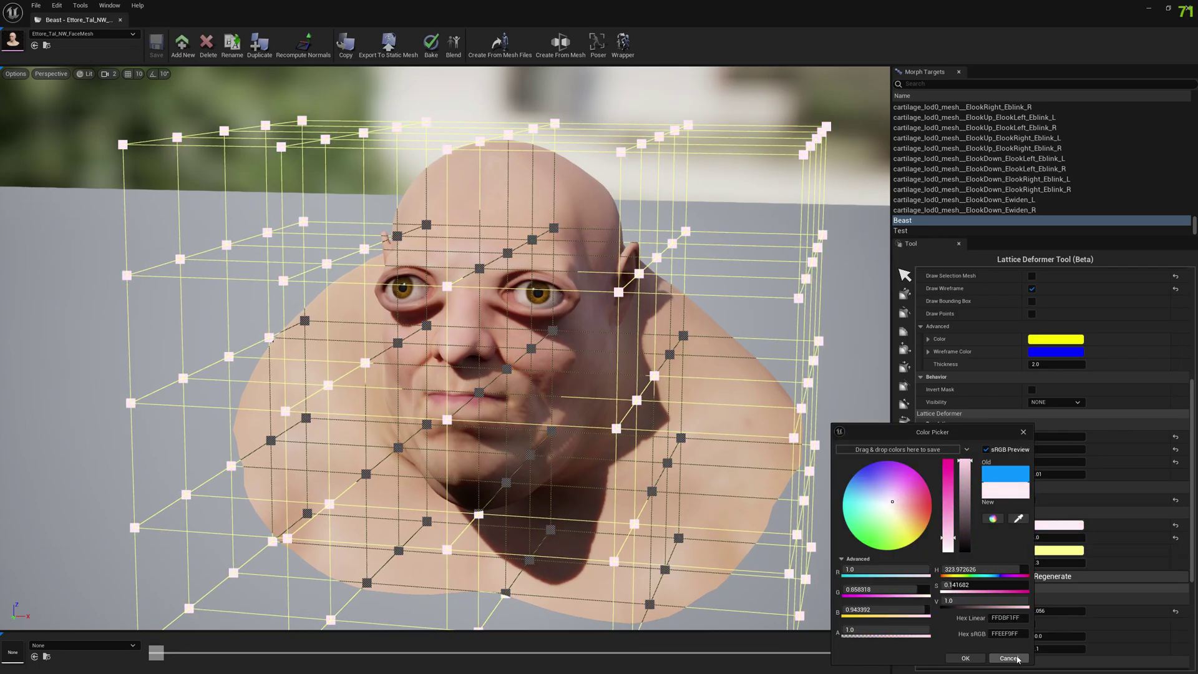
{"action": "left_click", "coordinate": [1008, 657]}
Step: Change the lattice edge color to a near-white tint and set the control size to 10
{"action": "left_click", "coordinate": [1054, 550]}
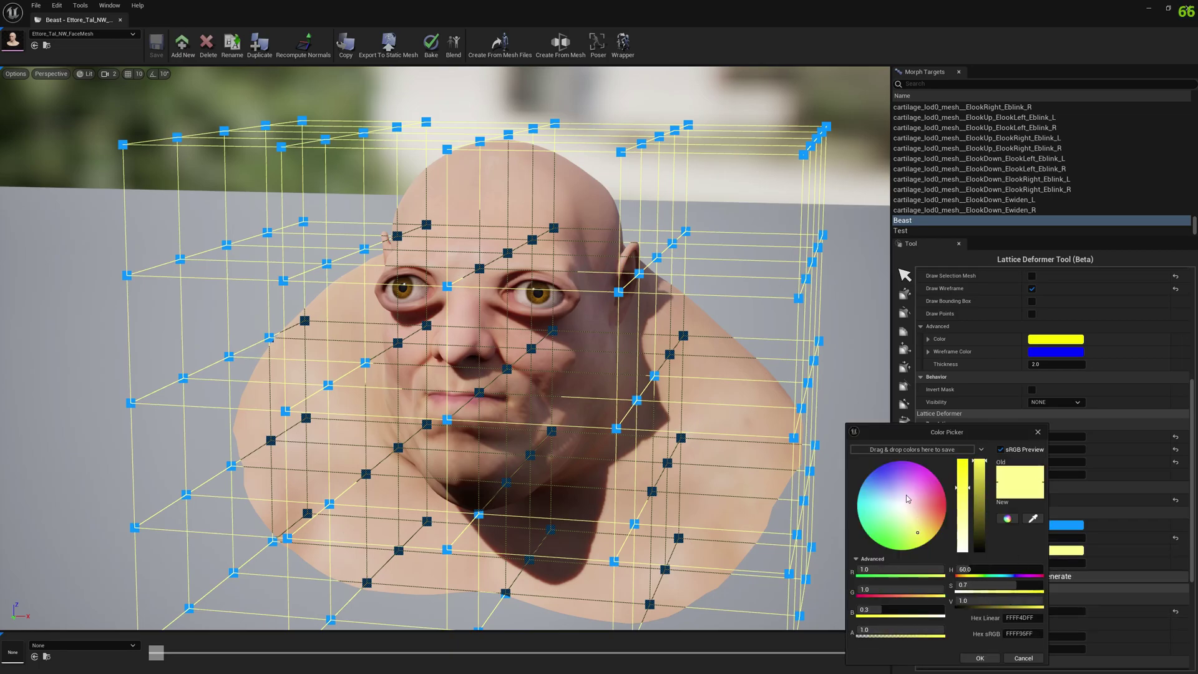
{"action": "mouse_move", "coordinate": [917, 507]}
{"action": "left_mouse_down"}
{"action": "mouse_move", "coordinate": [905, 496]}
{"action": "mouse_move", "coordinate": [899, 511]}
{"action": "mouse_move", "coordinate": [918, 490]}
{"action": "mouse_move", "coordinate": [930, 499]}
{"action": "mouse_move", "coordinate": [883, 510]}
{"action": "mouse_move", "coordinate": [895, 512]}
{"action": "left_mouse_up"}
{"action": "left_click", "coordinate": [1038, 432]}
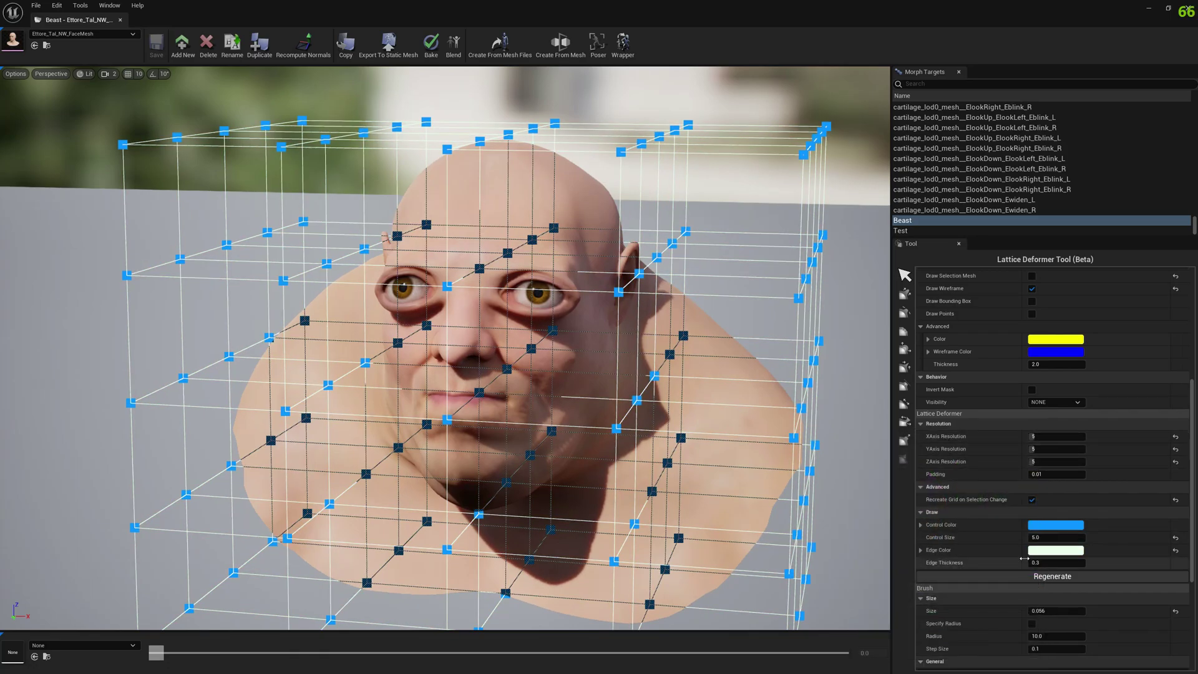
{"action": "left_click", "coordinate": [1063, 539]}
{"action": "type", "text": "10"}
{"action": "key", "text": "Return"}
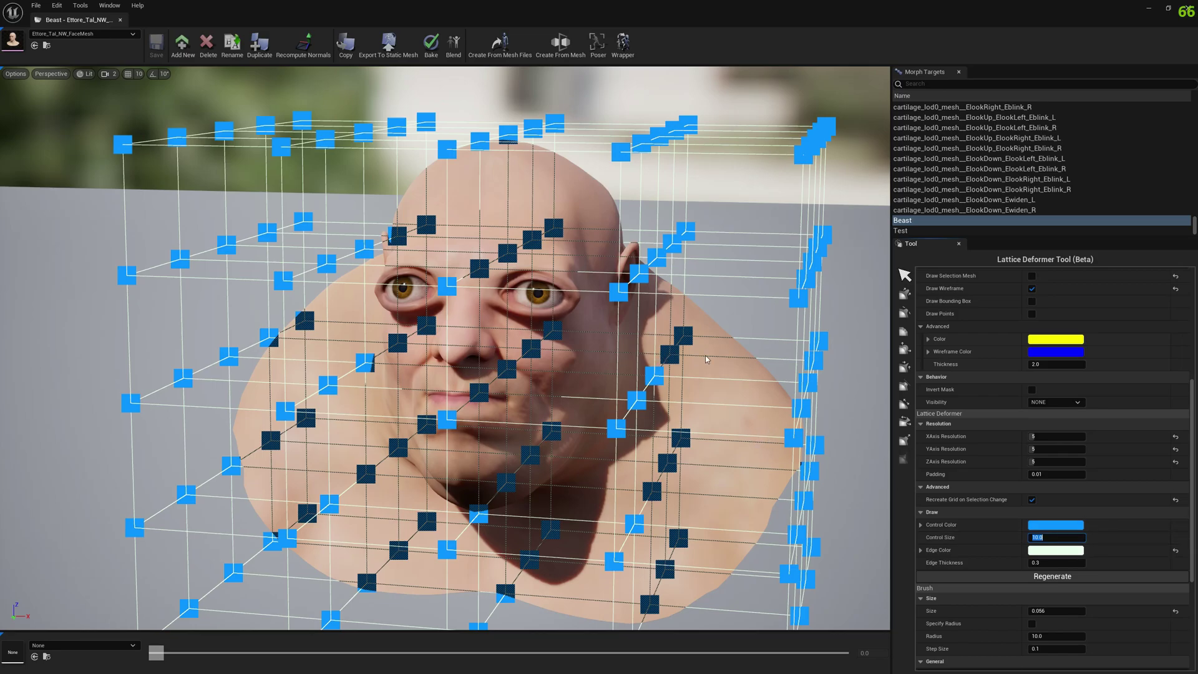
Step: Try an edge thickness of 5.0 on the lattice, then reset both the edge thickness and edge color to default
{"action": "left_click", "coordinate": [1050, 562]}
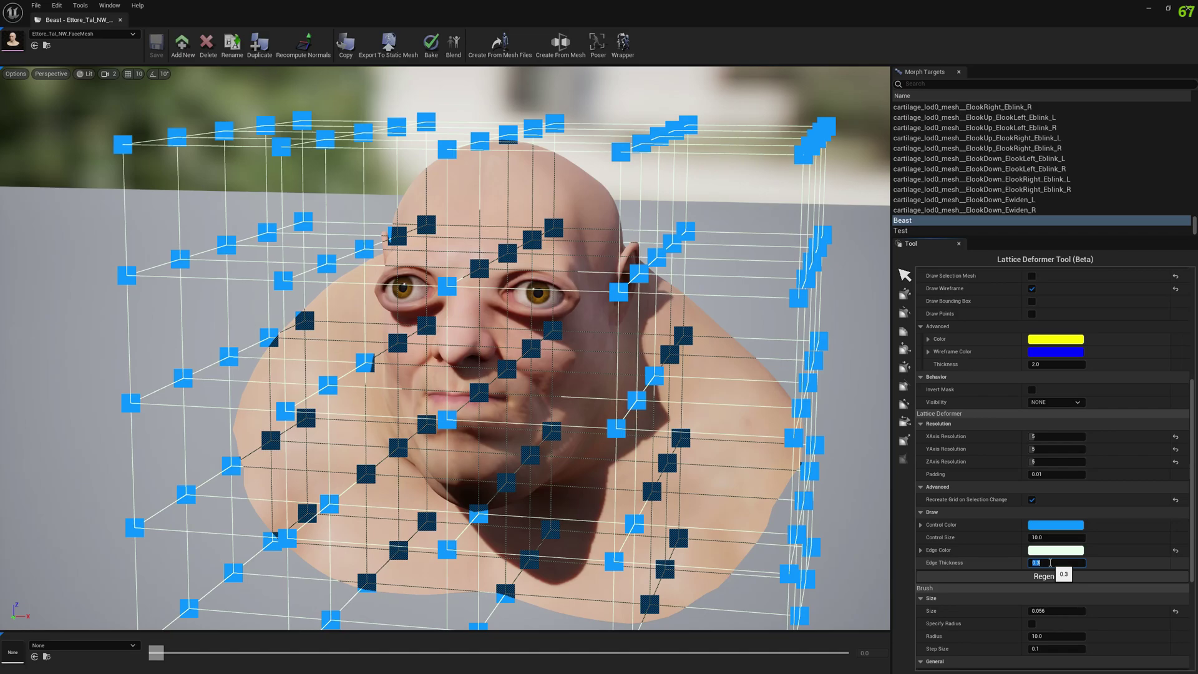
{"action": "key", "text": "Return"}
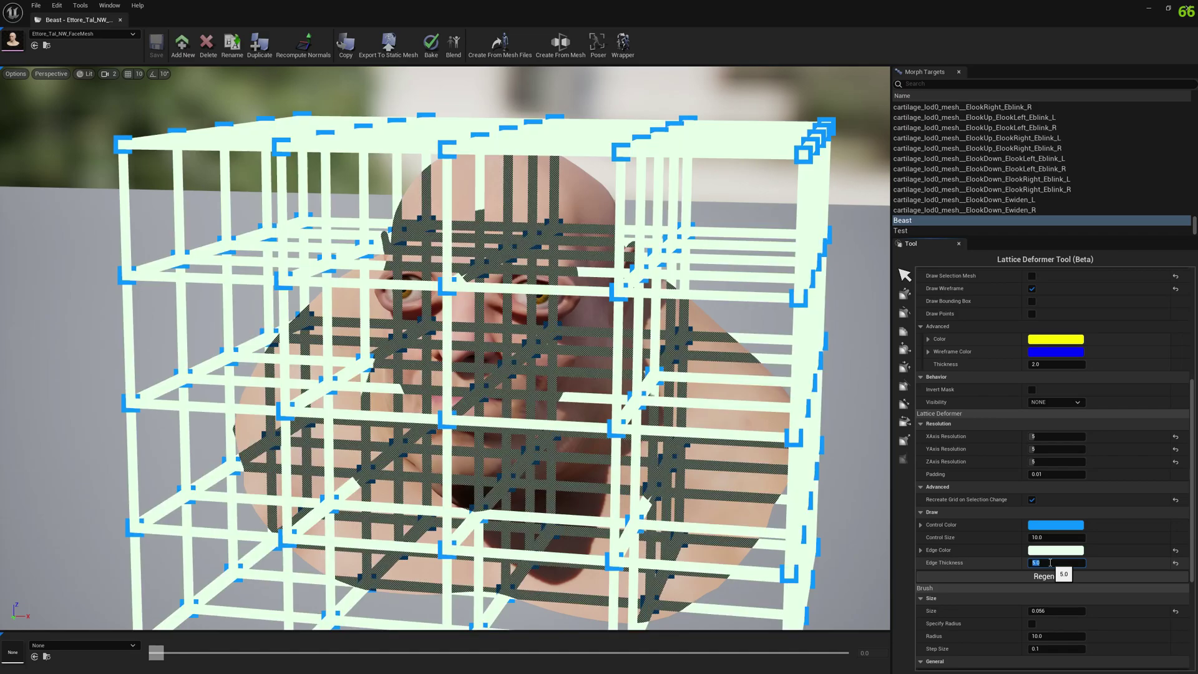
{"action": "left_click", "coordinate": [1176, 562]}
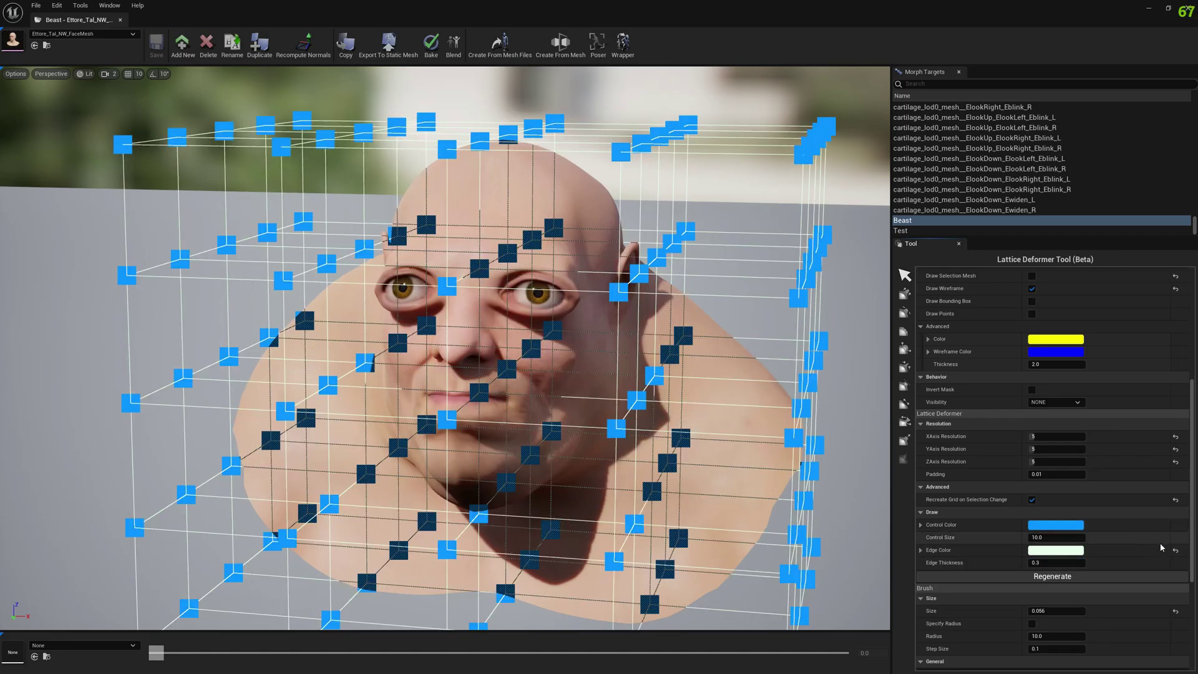
{"action": "left_click", "coordinate": [1175, 550]}
{"action": "scroll", "coordinate": [747, 417], "scroll_direction": "down", "scroll_amount": 2}
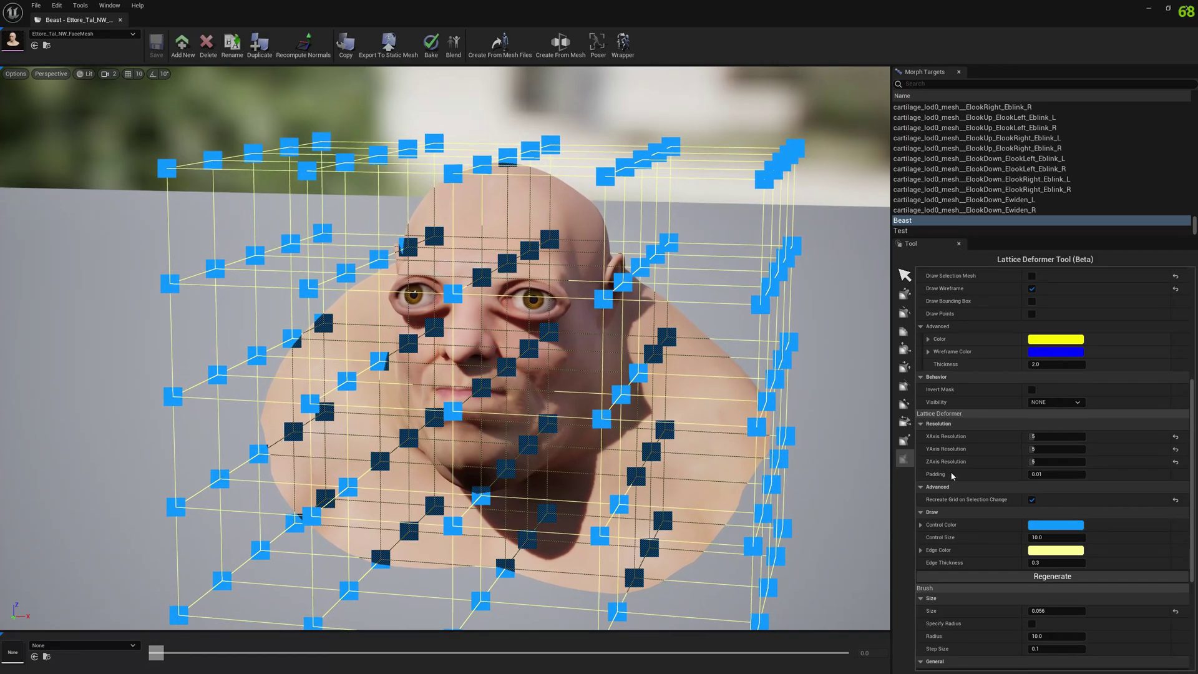
Step: Set the lattice control size to 5
{"action": "left_click_drag", "start_coordinate": [742, 425], "coordinate": [599, 428], "text": "alt"}
{"action": "right_click_drag", "start_coordinate": [599, 428], "coordinate": [500, 405]}
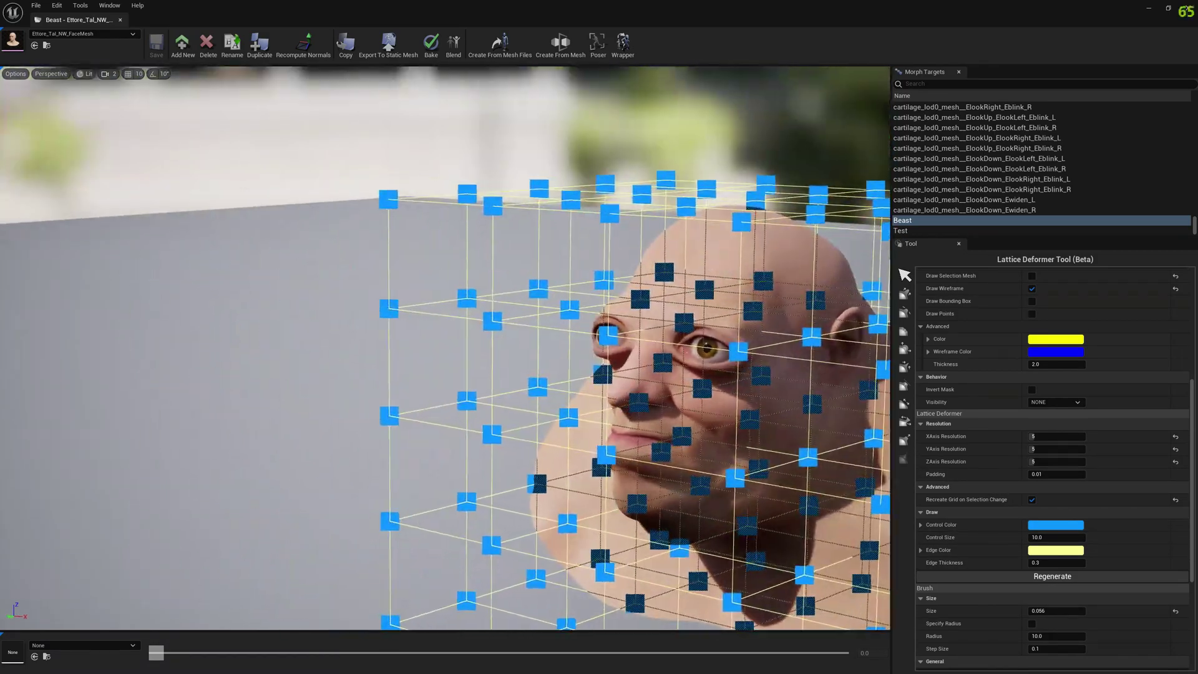
{"action": "key", "text": "d"}
{"action": "left_click", "coordinate": [1053, 538]}
{"action": "type", "text": "5"}
{"action": "key", "text": "Return"}
Step: Pull the lattice control point beside the character's left ear outward, away from the head
{"action": "key", "text": "a"}
{"action": "right_click_drag", "start_coordinate": [779, 420], "coordinate": [899, 427]}
{"action": "key", "text": "w"}
{"action": "key", "text": "a"}
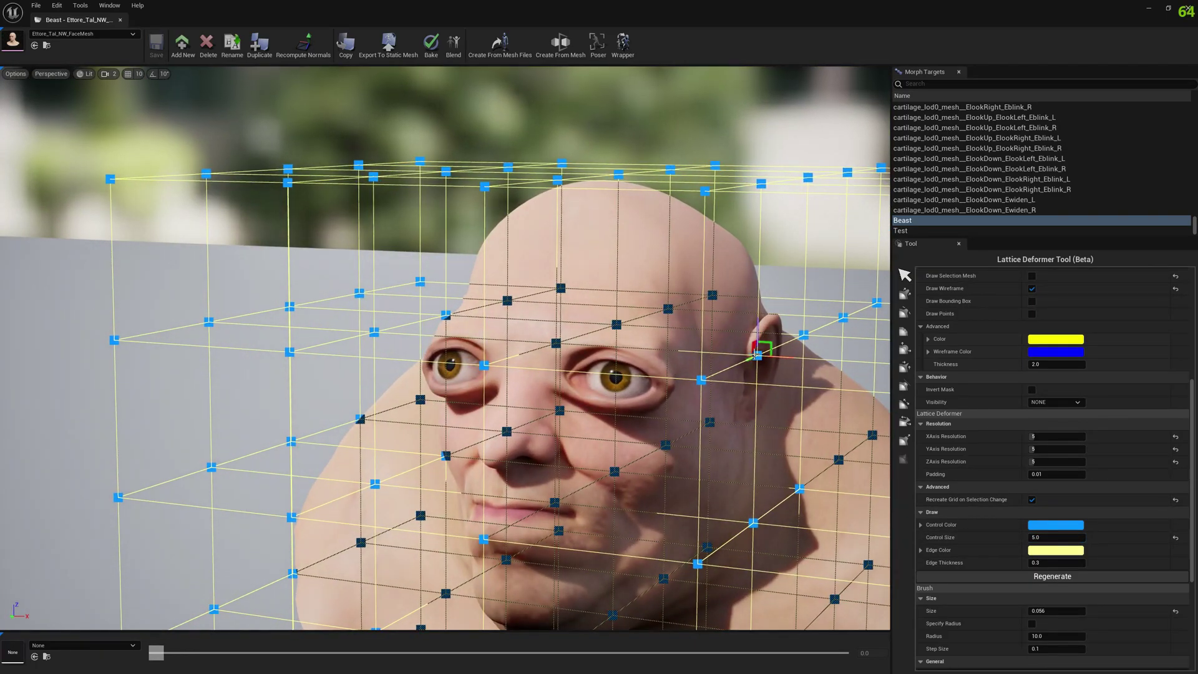
{"action": "key", "text": "a"}
{"action": "right_click_drag", "start_coordinate": [612, 329], "coordinate": [705, 332]}
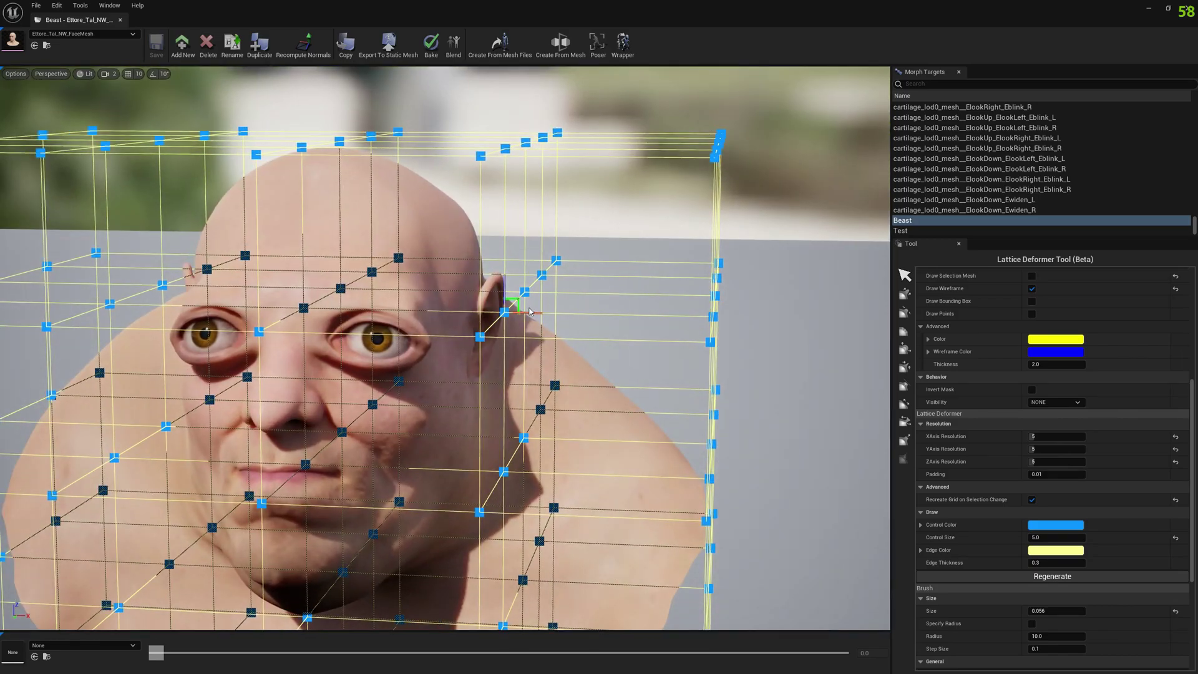
{"action": "left_click_drag", "start_coordinate": [528, 311], "coordinate": [591, 315]}
Step: Pull the matching lattice control point beside the character's right ear outward, away from the head
{"action": "right_click_drag", "start_coordinate": [574, 352], "coordinate": [655, 368]}
{"action": "key", "text": "a"}
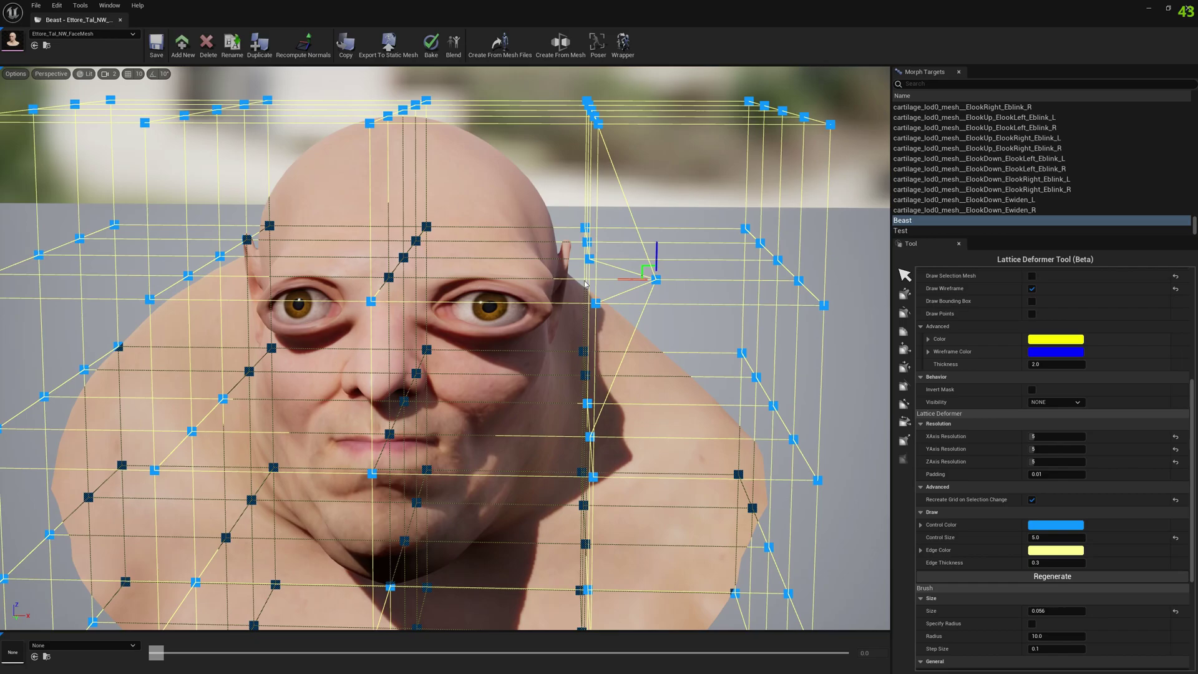
{"action": "right_click_drag", "start_coordinate": [529, 270], "coordinate": [356, 230]}
{"action": "left_click", "coordinate": [376, 216]}
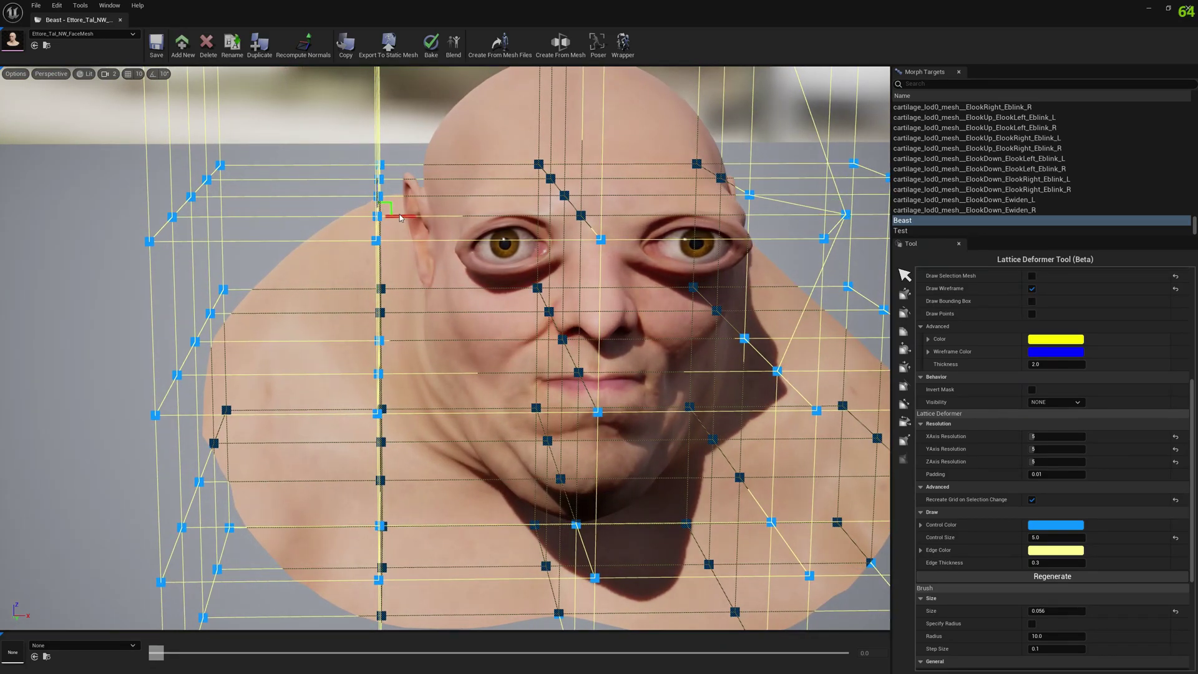
{"action": "left_click_drag", "start_coordinate": [400, 218], "coordinate": [314, 217]}
Step: Move the central lattice control point below the chin downward
{"action": "right_click_drag", "start_coordinate": [365, 226], "coordinate": [368, 265]}
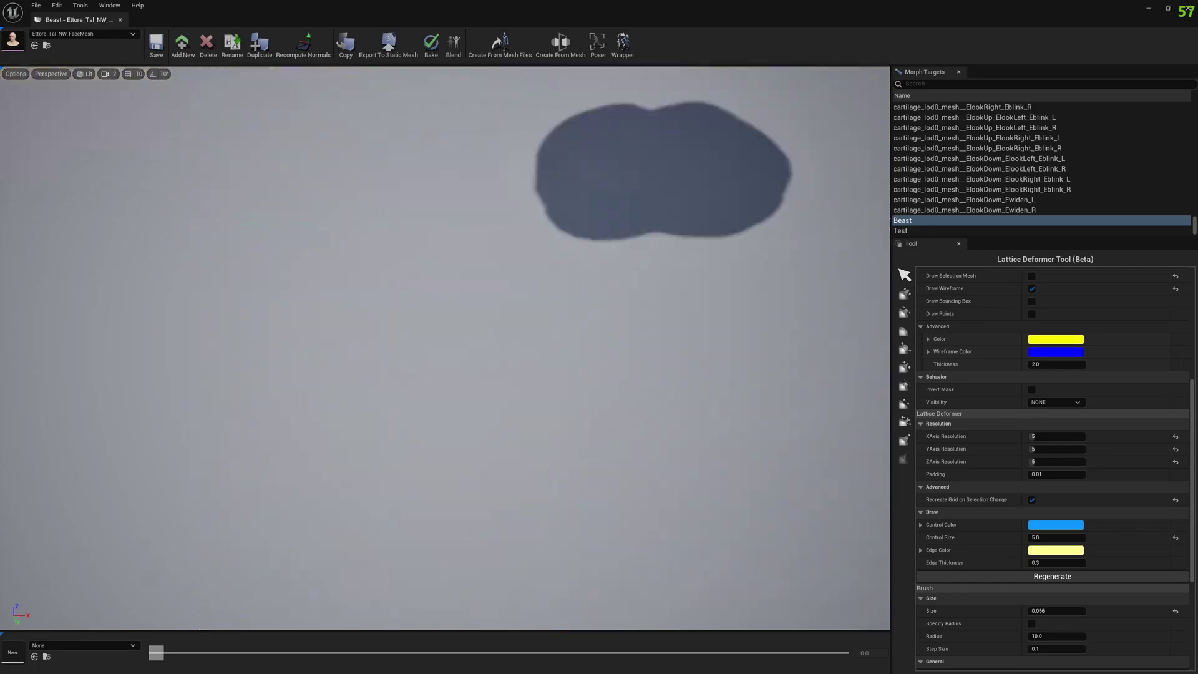
{"action": "right_click_drag", "start_coordinate": [360, 381], "coordinate": [359, 337]}
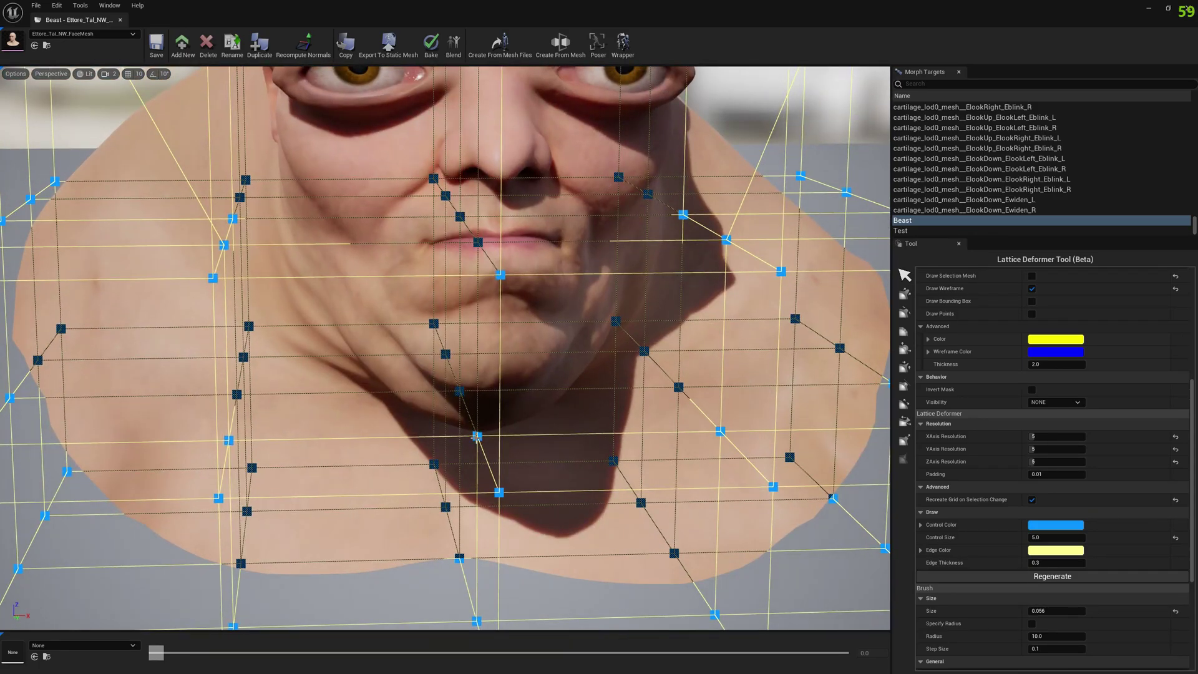
{"action": "left_click_drag", "start_coordinate": [478, 417], "coordinate": [480, 452]}
{"action": "right_click_drag", "start_coordinate": [480, 452], "coordinate": [486, 422]}
{"action": "right_click_drag", "start_coordinate": [802, 425], "coordinate": [801, 425]}
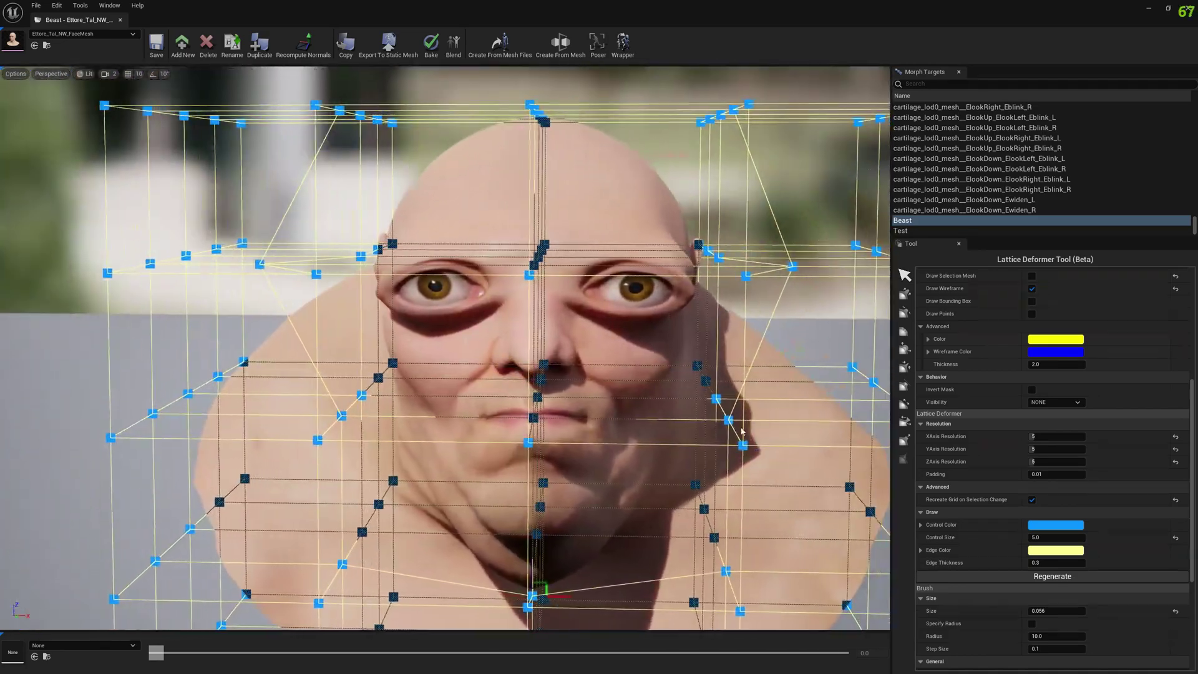
Step: Limit the lattice to the left eyeball by selecting the eyeLeft_shader_shader section as the mask
{"action": "scroll", "coordinate": [1021, 422], "scroll_direction": "up", "scroll_amount": 5}
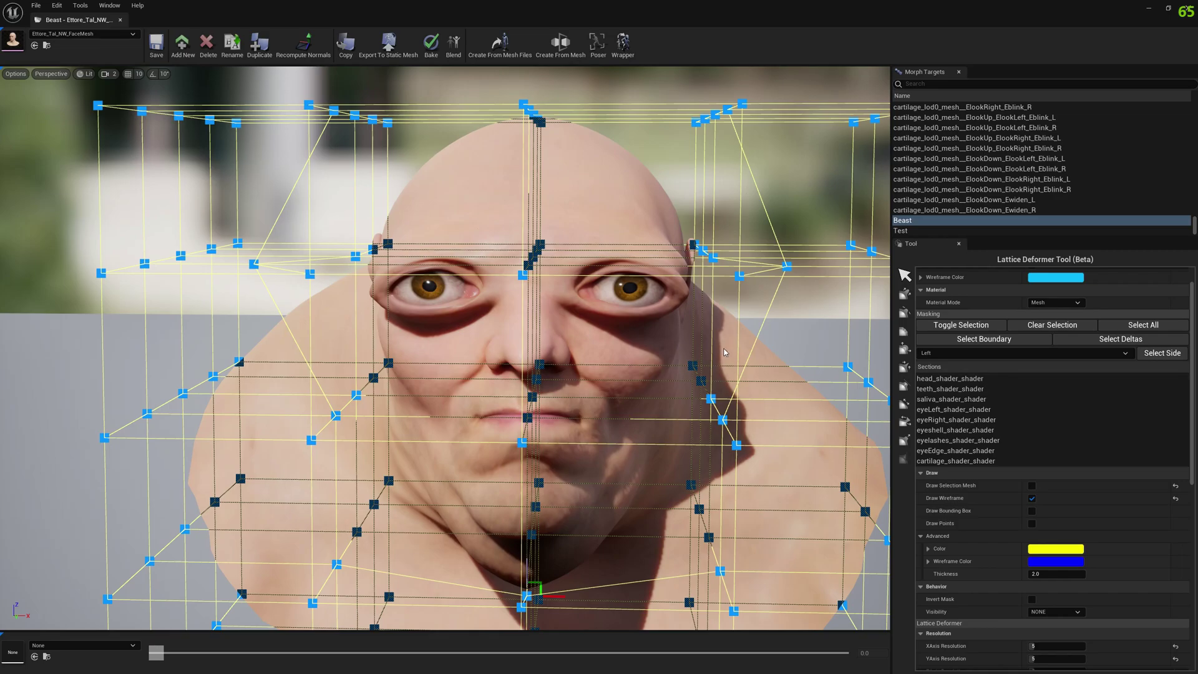
{"action": "left_click", "coordinate": [948, 409]}
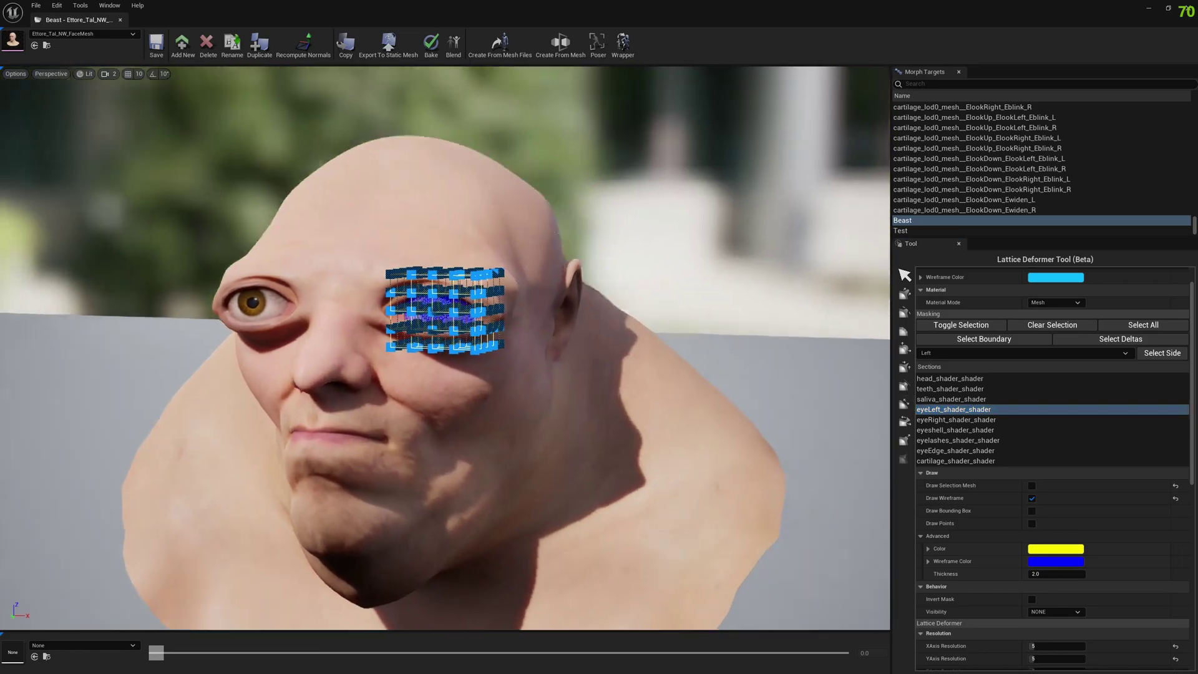
{"action": "key", "text": "d"}
{"action": "right_click_drag", "start_coordinate": [736, 326], "coordinate": [581, 323]}
{"action": "right_click_drag", "start_coordinate": [754, 320], "coordinate": [805, 328]}
{"action": "key", "text": "a"}
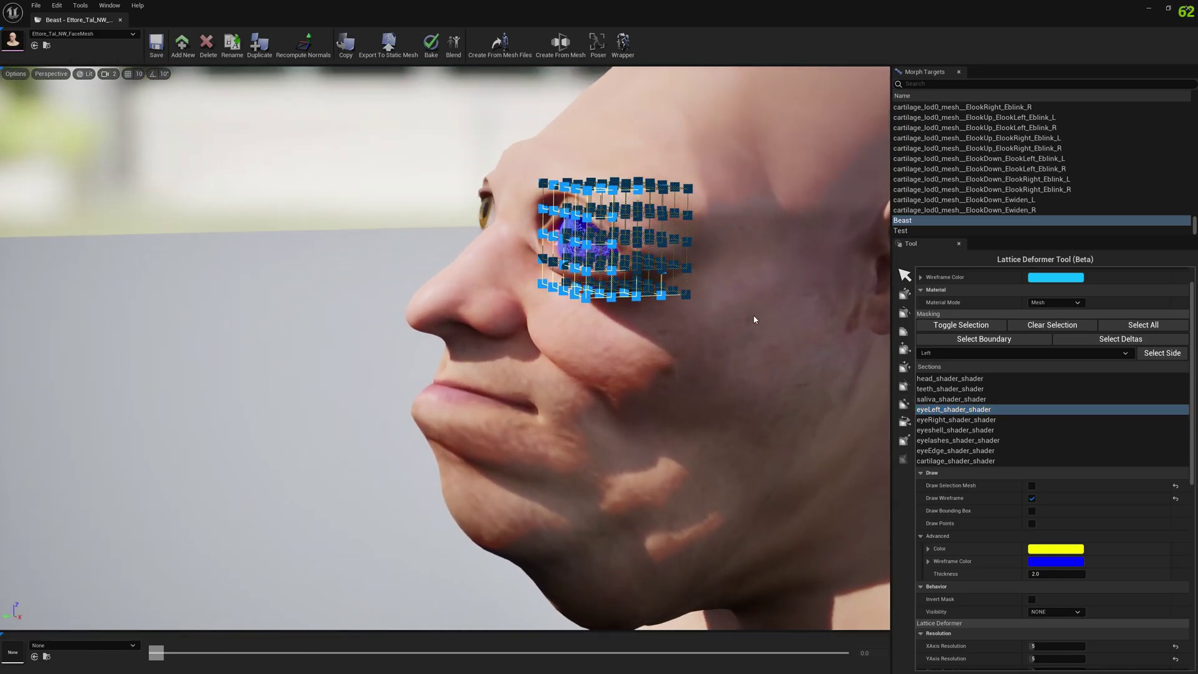
Step: Reset the lattice's X, Y and Z axis resolution to the default of 3
{"action": "scroll", "coordinate": [1005, 540], "scroll_direction": "down", "scroll_amount": 3}
{"action": "scroll", "coordinate": [1005, 535], "scroll_direction": "down", "scroll_amount": 3}
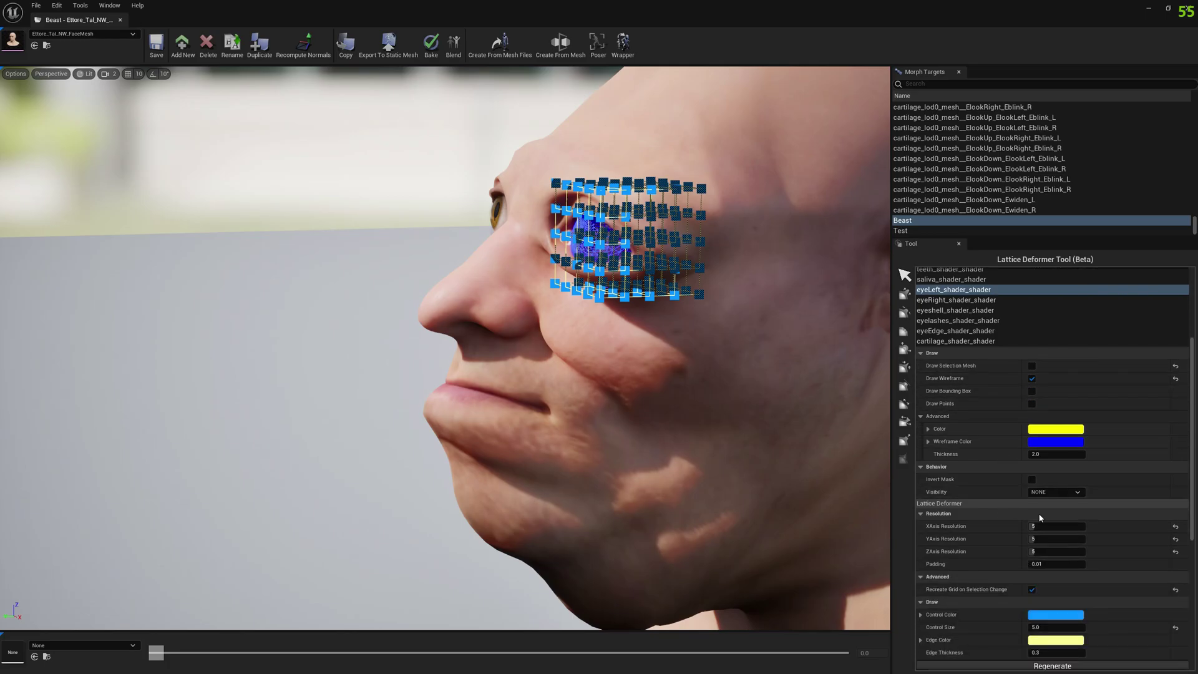
{"action": "left_click", "coordinate": [1176, 525]}
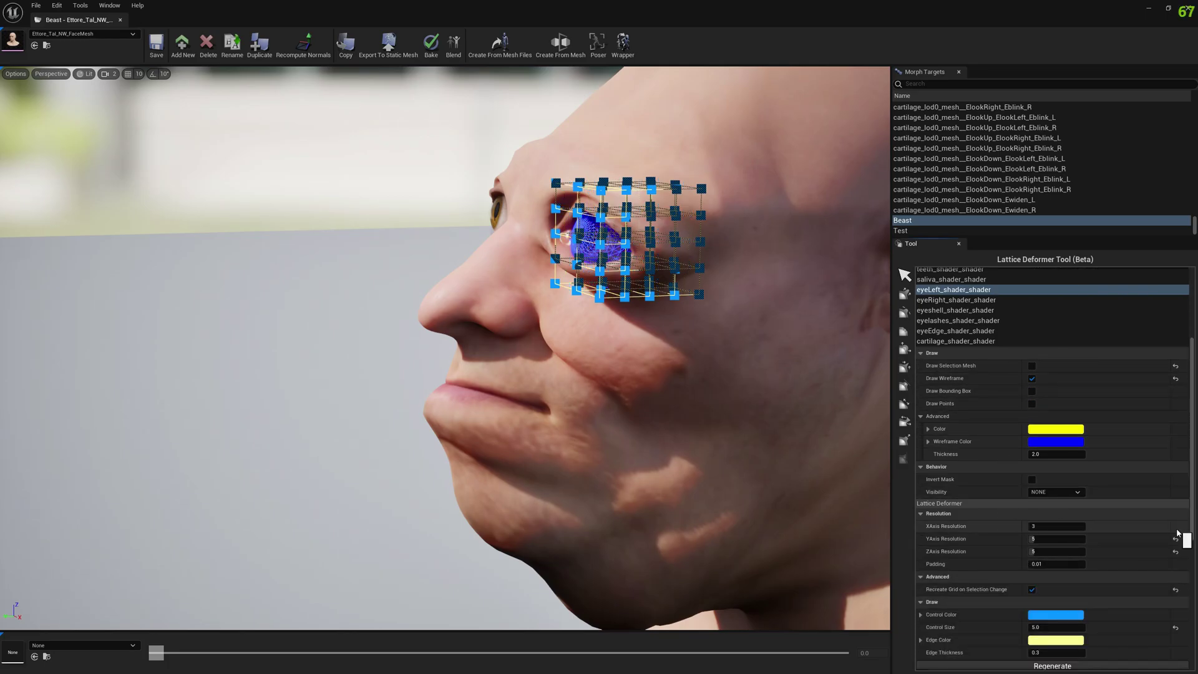
{"action": "left_click", "coordinate": [1175, 538]}
{"action": "left_click", "coordinate": [1175, 552]}
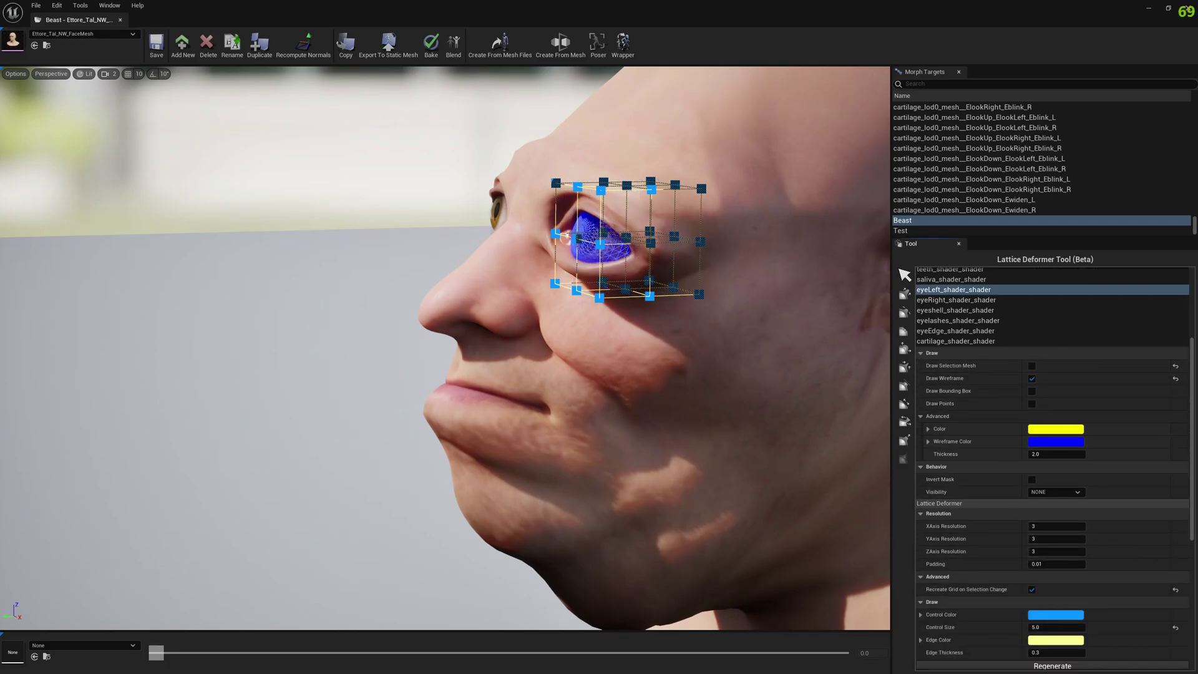
Step: Pull the lower outer front control point of the left-eye lattice slightly outward
{"action": "key", "text": "a"}
{"action": "right_click_drag", "start_coordinate": [661, 340], "coordinate": [792, 346]}
{"action": "key", "text": "a"}
{"action": "right_click_drag", "start_coordinate": [660, 387], "coordinate": [660, 388]}
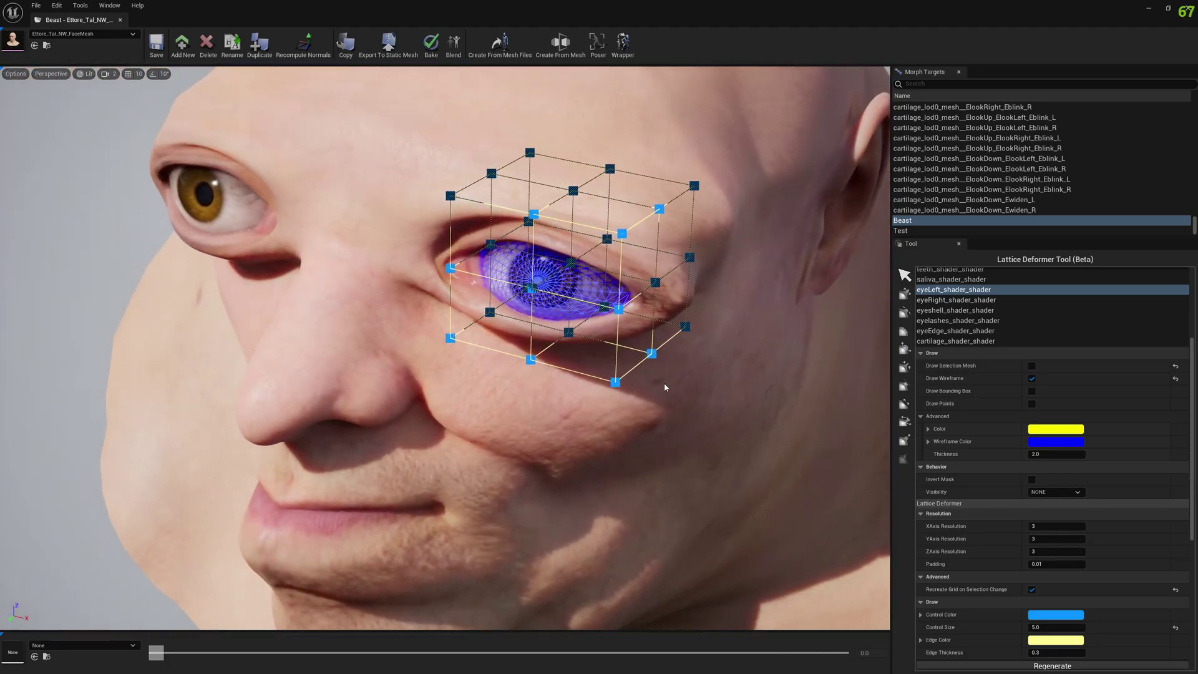
{"action": "mouse_move", "coordinate": [647, 395]}
{"action": "left_mouse_down"}
{"action": "mouse_move", "coordinate": [792, 433]}
{"action": "mouse_move", "coordinate": [634, 385]}
{"action": "left_mouse_up"}
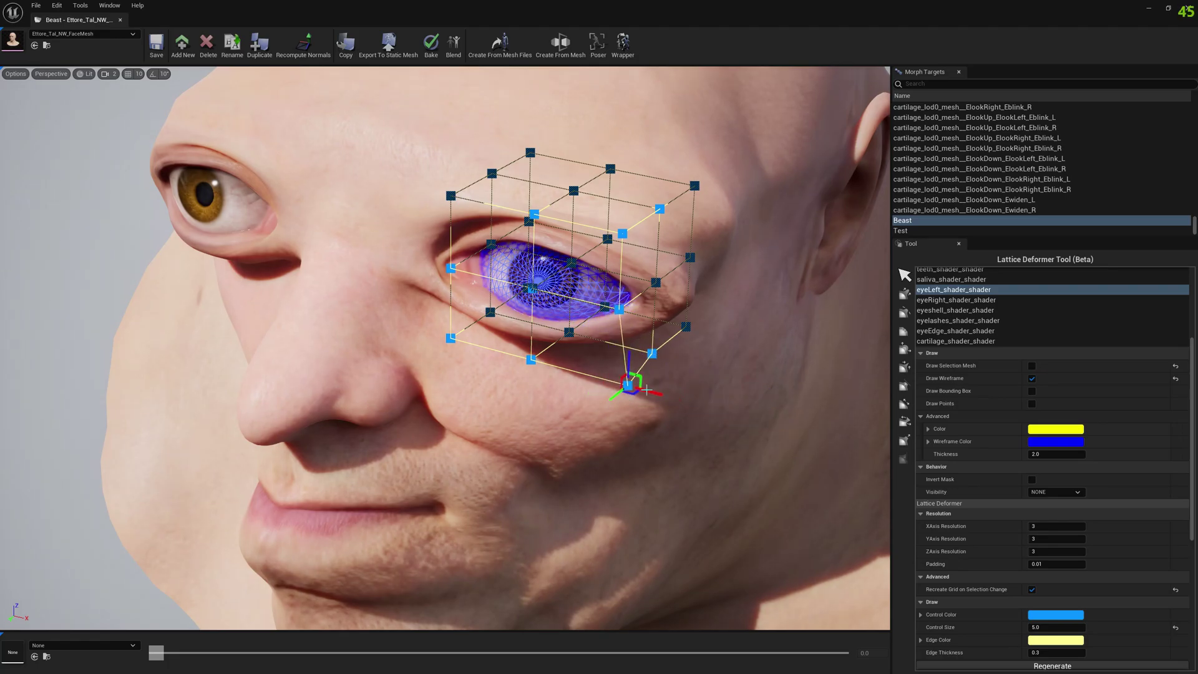
Step: Enable Invert Mask for the left-eye selection in the lattice deformer's masking behavior
{"action": "key", "text": "a"}
{"action": "right_click_drag", "start_coordinate": [647, 389], "coordinate": [705, 394]}
{"action": "key", "text": "w"}
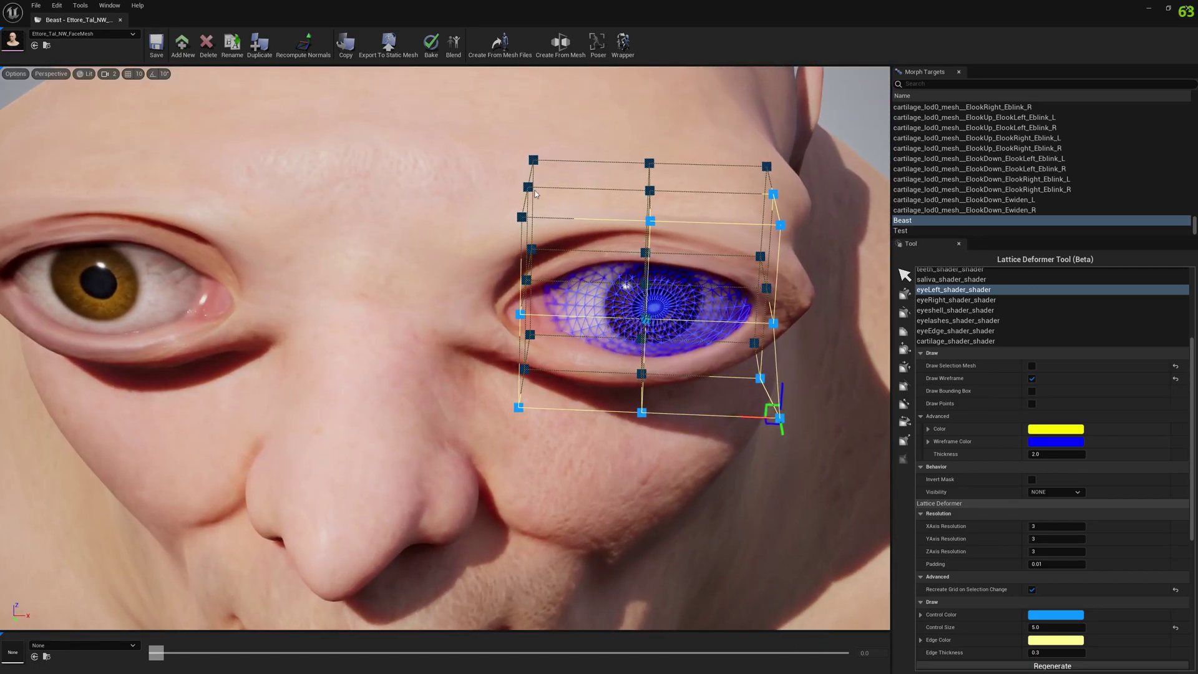
{"action": "key", "text": "s"}
{"action": "right_click_drag", "start_coordinate": [550, 172], "coordinate": [565, 167]}
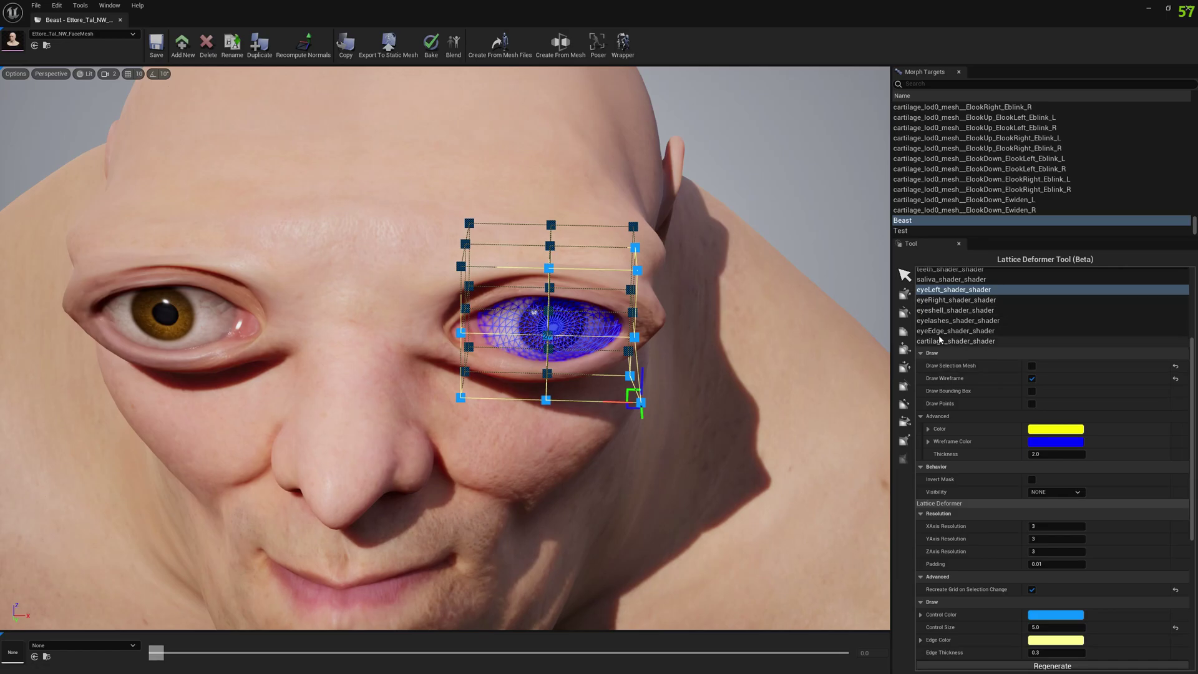
{"action": "key", "text": "s"}
{"action": "right_click_drag", "start_coordinate": [661, 349], "coordinate": [649, 391]}
{"action": "key", "text": "w"}
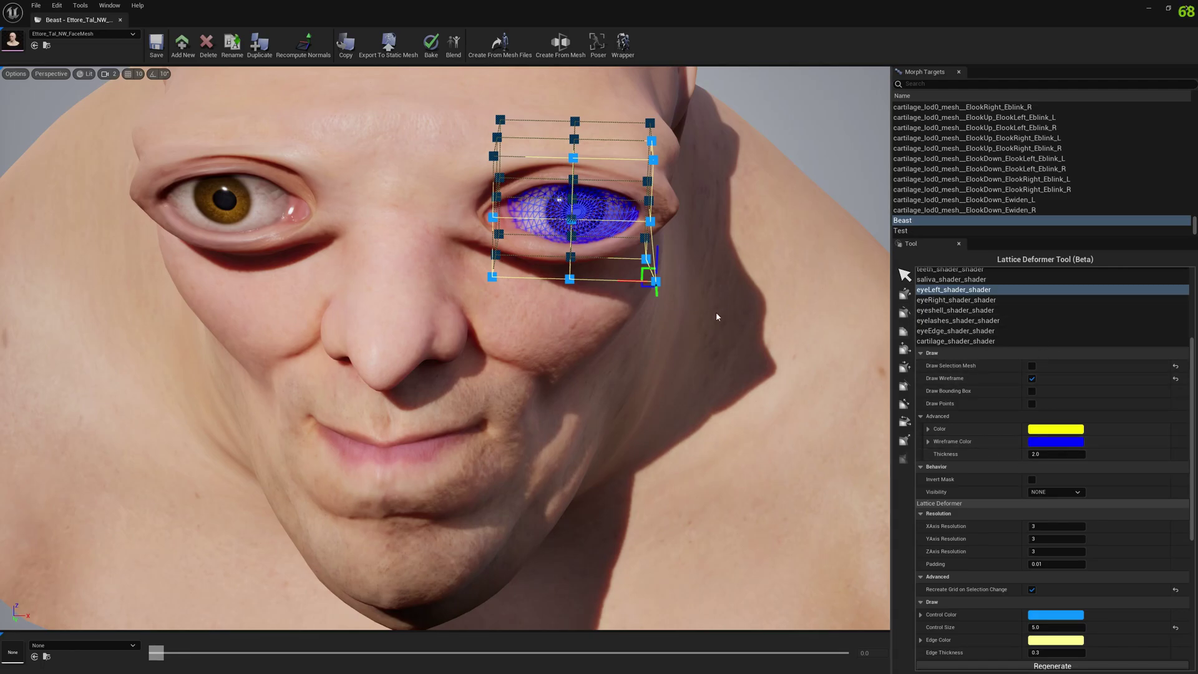
{"action": "mouse_move", "coordinate": [728, 323]}
{"action": "right_mouse_down"}
{"action": "mouse_move", "coordinate": [699, 255]}
{"action": "mouse_move", "coordinate": [727, 323]}
{"action": "right_mouse_up"}
{"action": "left_click", "coordinate": [1032, 481]}
{"action": "scroll", "coordinate": [982, 549], "scroll_direction": "down", "scroll_amount": 1}
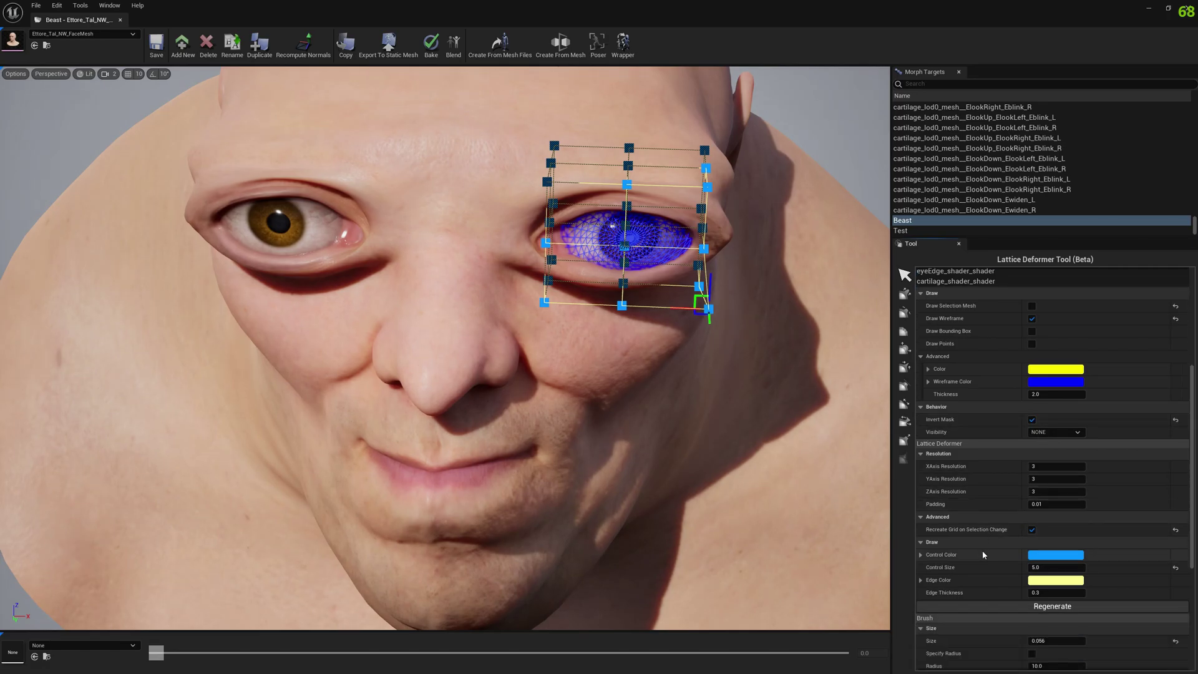
Step: Regenerate the lattice for the inverted mask and pull the middle control point beside the character's left shoulder slightly outward
{"action": "left_click", "coordinate": [1074, 611]}
{"action": "scroll", "coordinate": [699, 400], "scroll_direction": "down", "scroll_amount": 5}
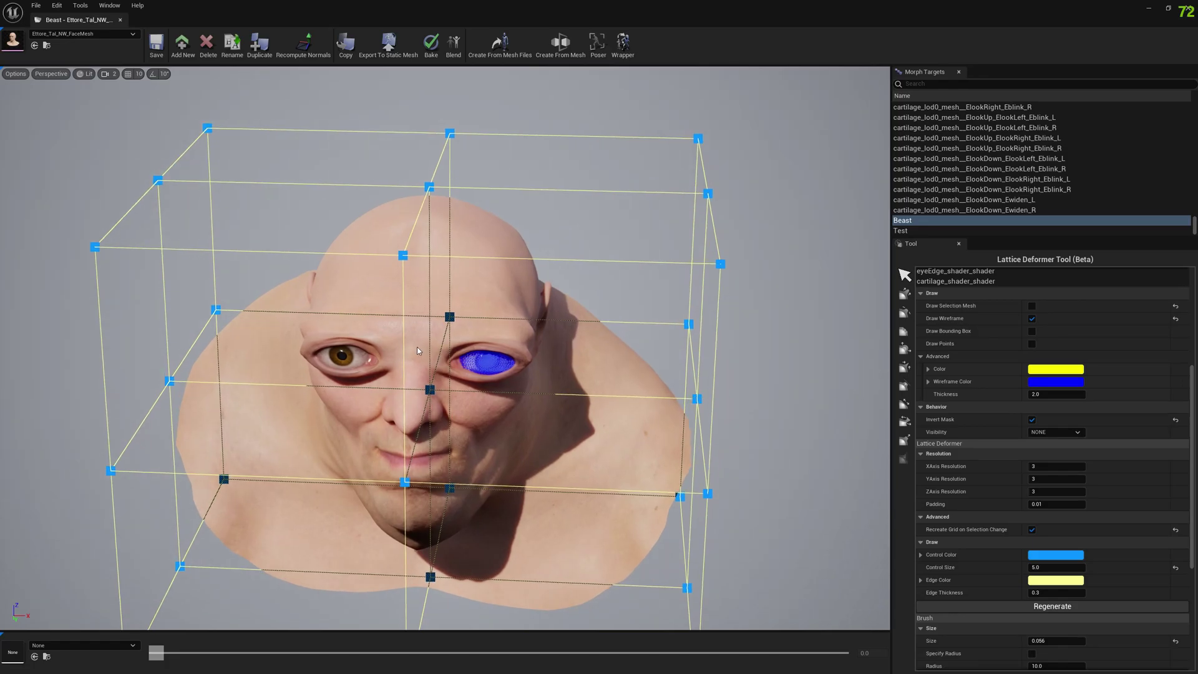
{"action": "left_click", "coordinate": [697, 398]}
{"action": "left_click_drag", "start_coordinate": [668, 404], "coordinate": [806, 409]}
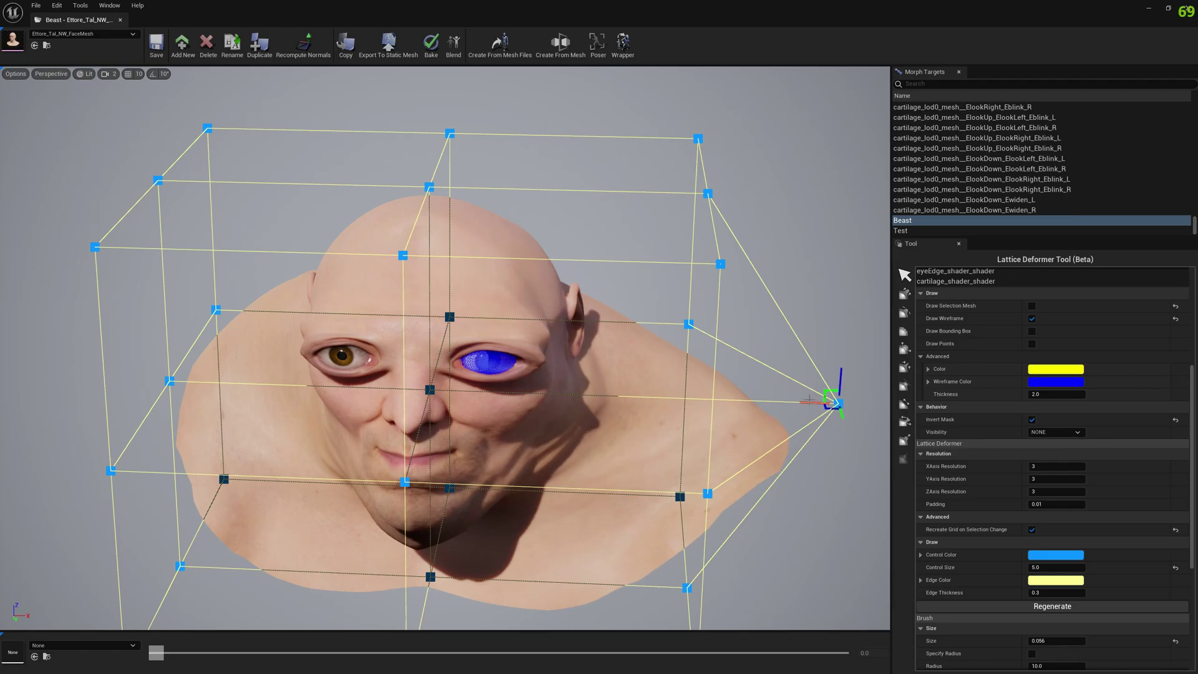
{"action": "left_click_drag", "start_coordinate": [816, 403], "coordinate": [726, 409]}
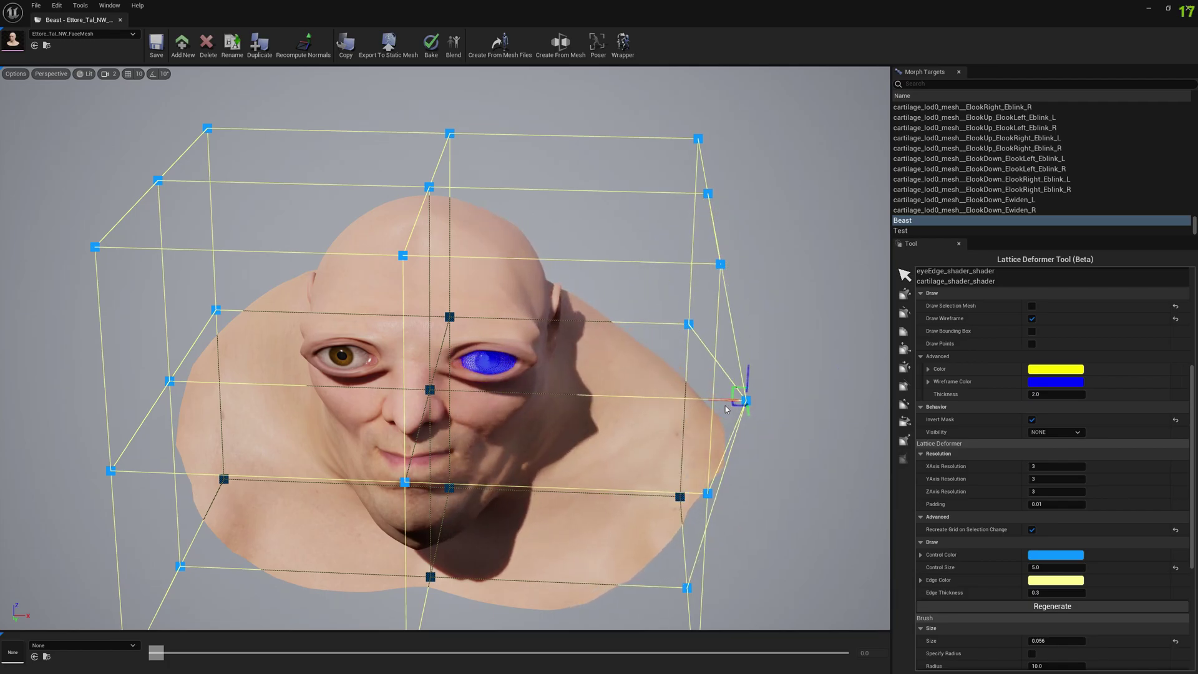
Step: Select the eyeshell_shader_shader section as the mask and disable Recreate Grid on Selection Change
{"action": "left_click", "coordinate": [1033, 535]}
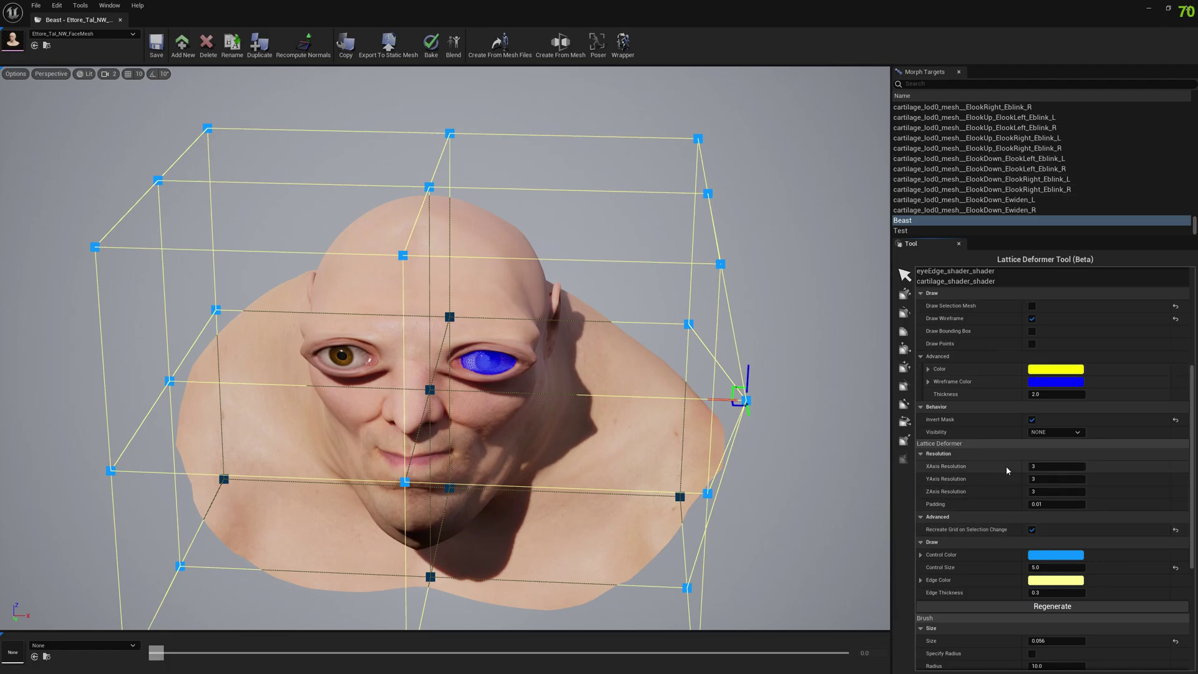
{"action": "left_click", "coordinate": [974, 325]}
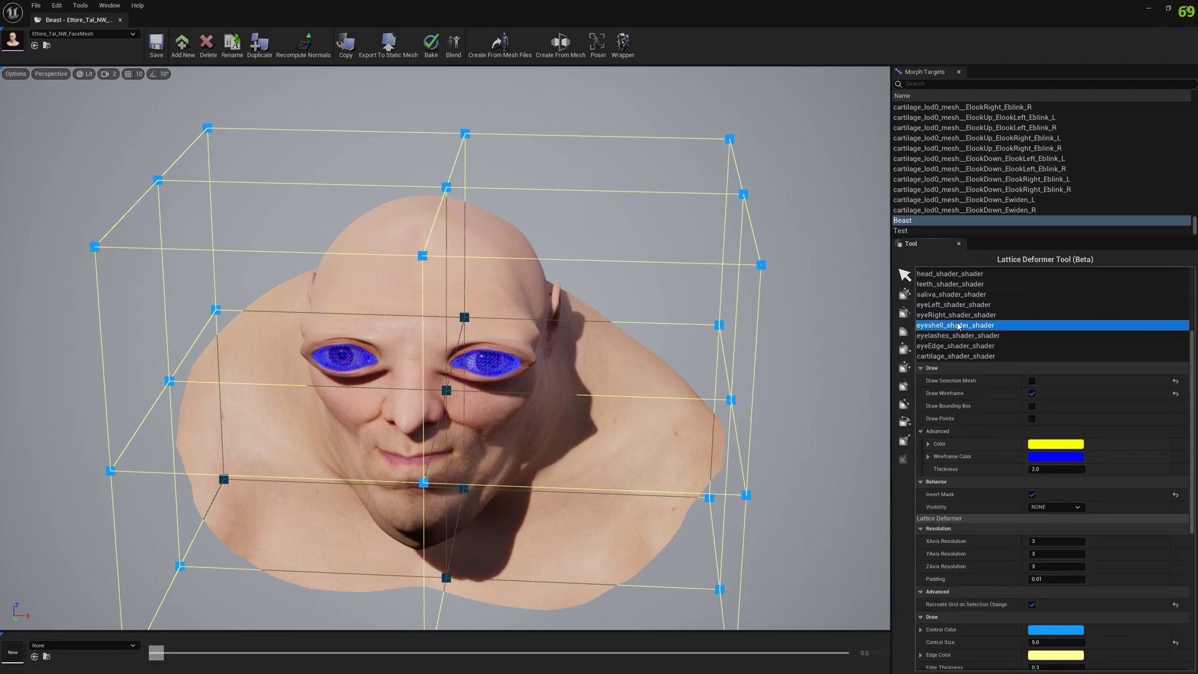
{"action": "scroll", "coordinate": [1018, 573], "scroll_direction": "down", "scroll_amount": 3}
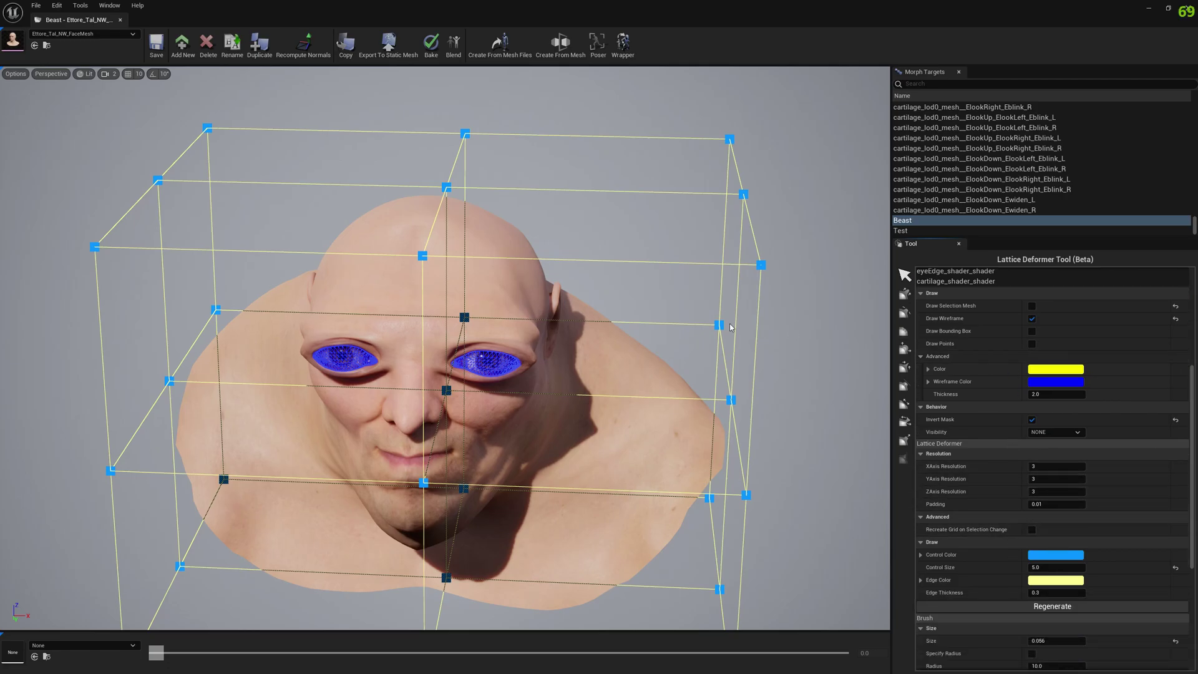
Step: Switch the mask section to saliva_shader_shader and eyeRight_shader_shader, and back to eyeshell_shader_shader
{"action": "scroll", "coordinate": [989, 329], "scroll_direction": "up", "scroll_amount": 3}
{"action": "left_click", "coordinate": [972, 311]}
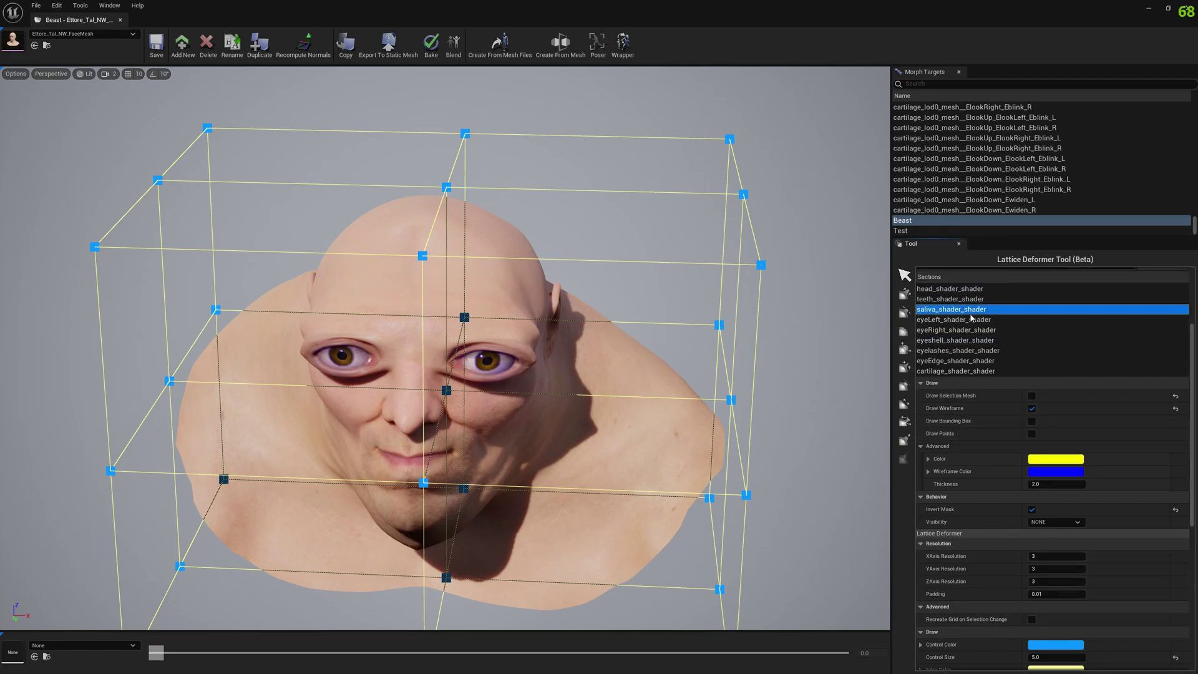
{"action": "left_click", "coordinate": [963, 331]}
{"action": "left_click", "coordinate": [986, 340]}
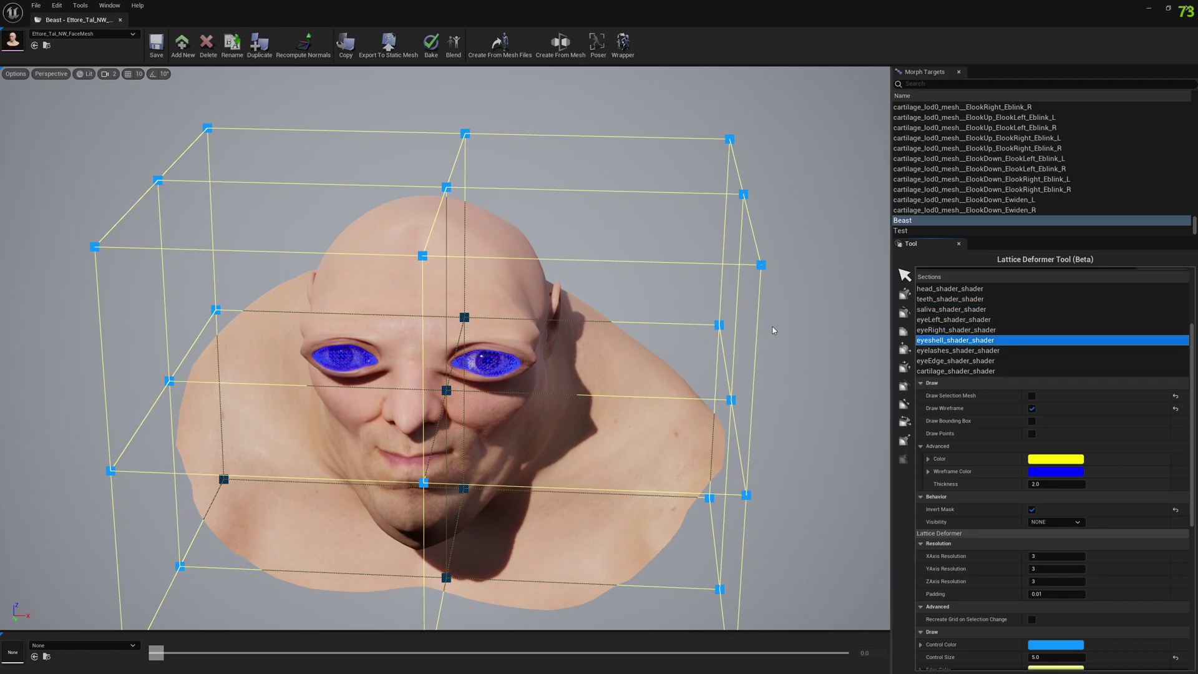
Step: Pull the lattice's upper front control point on the character's left side outward, away from the head
{"action": "left_click", "coordinate": [760, 264]}
{"action": "left_click_drag", "start_coordinate": [760, 264], "coordinate": [820, 261]}
{"action": "scroll", "coordinate": [1054, 396], "scroll_direction": "down", "scroll_amount": 2}
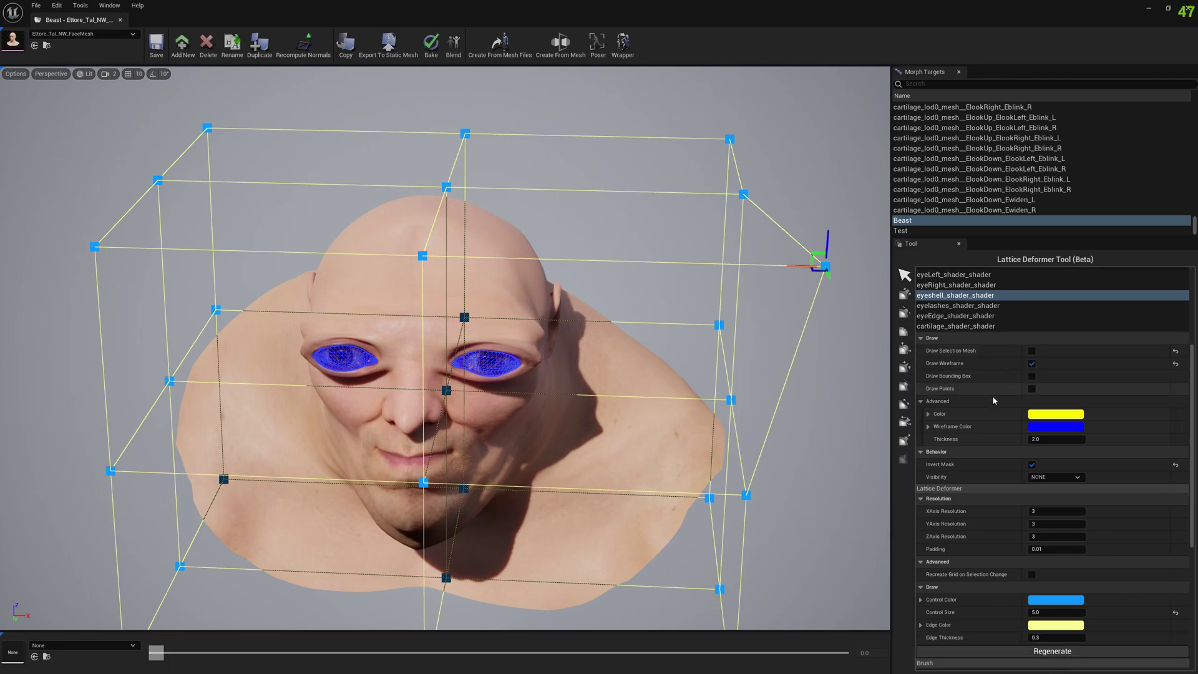
{"action": "right_click_drag", "start_coordinate": [776, 419], "coordinate": [736, 436]}
{"action": "left_click_drag", "start_coordinate": [858, 413], "coordinate": [885, 412], "text": "alt"}
{"action": "scroll", "coordinate": [998, 465], "scroll_direction": "down", "scroll_amount": 2}
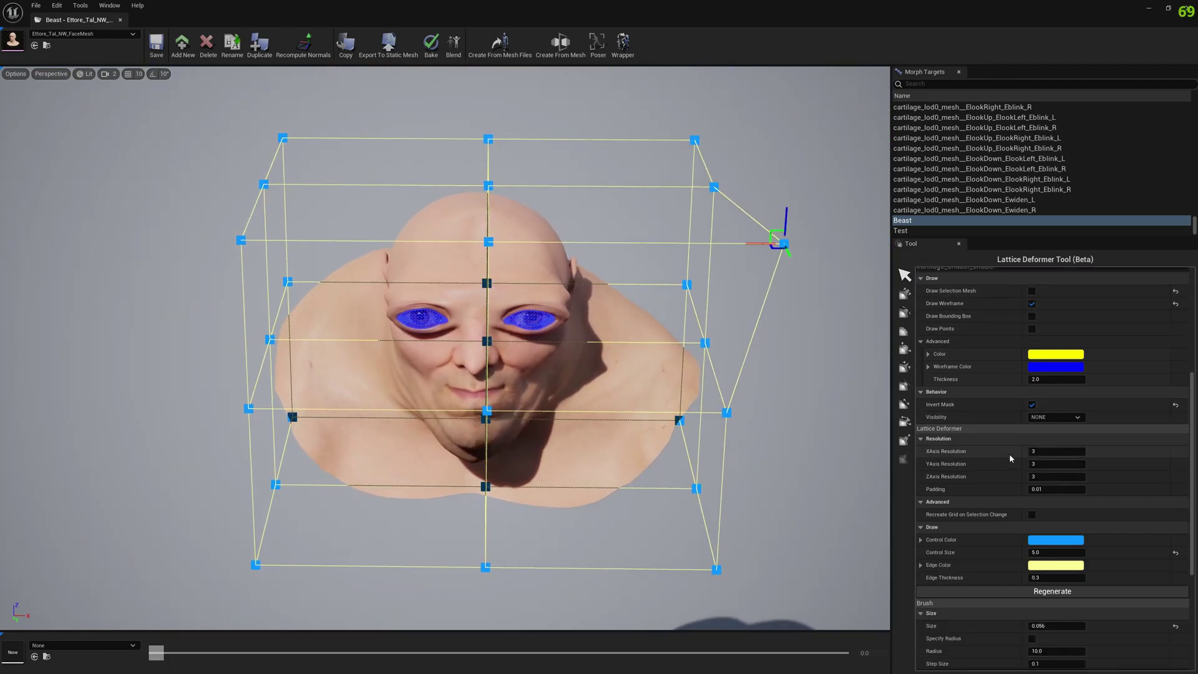